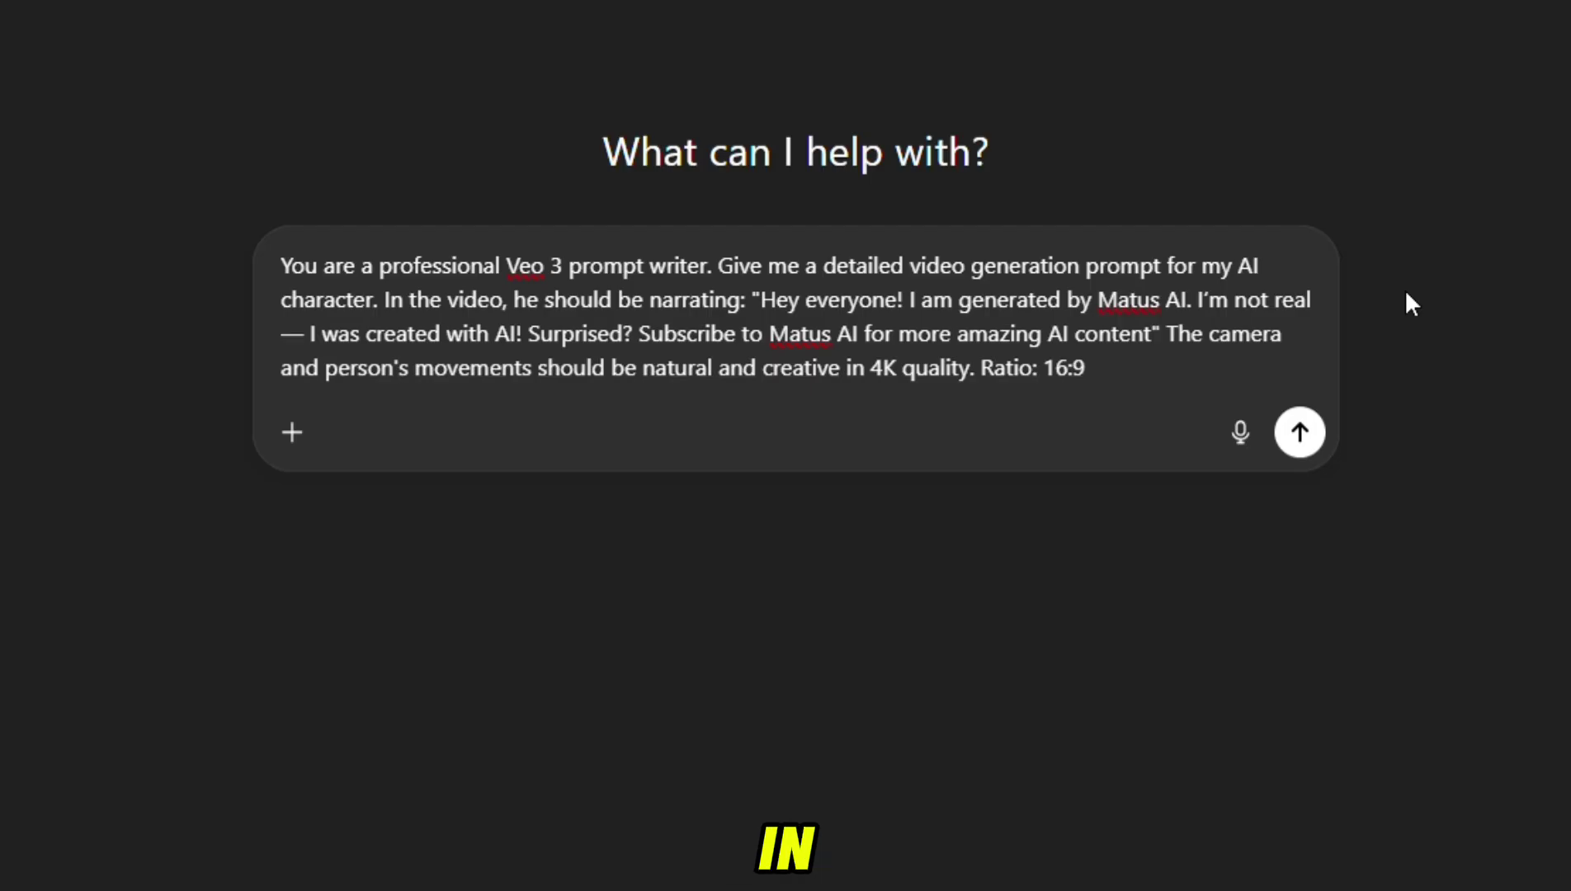
Submit the talking-character Veo 3 video prompt request to ChatGPT
click(1309, 442)
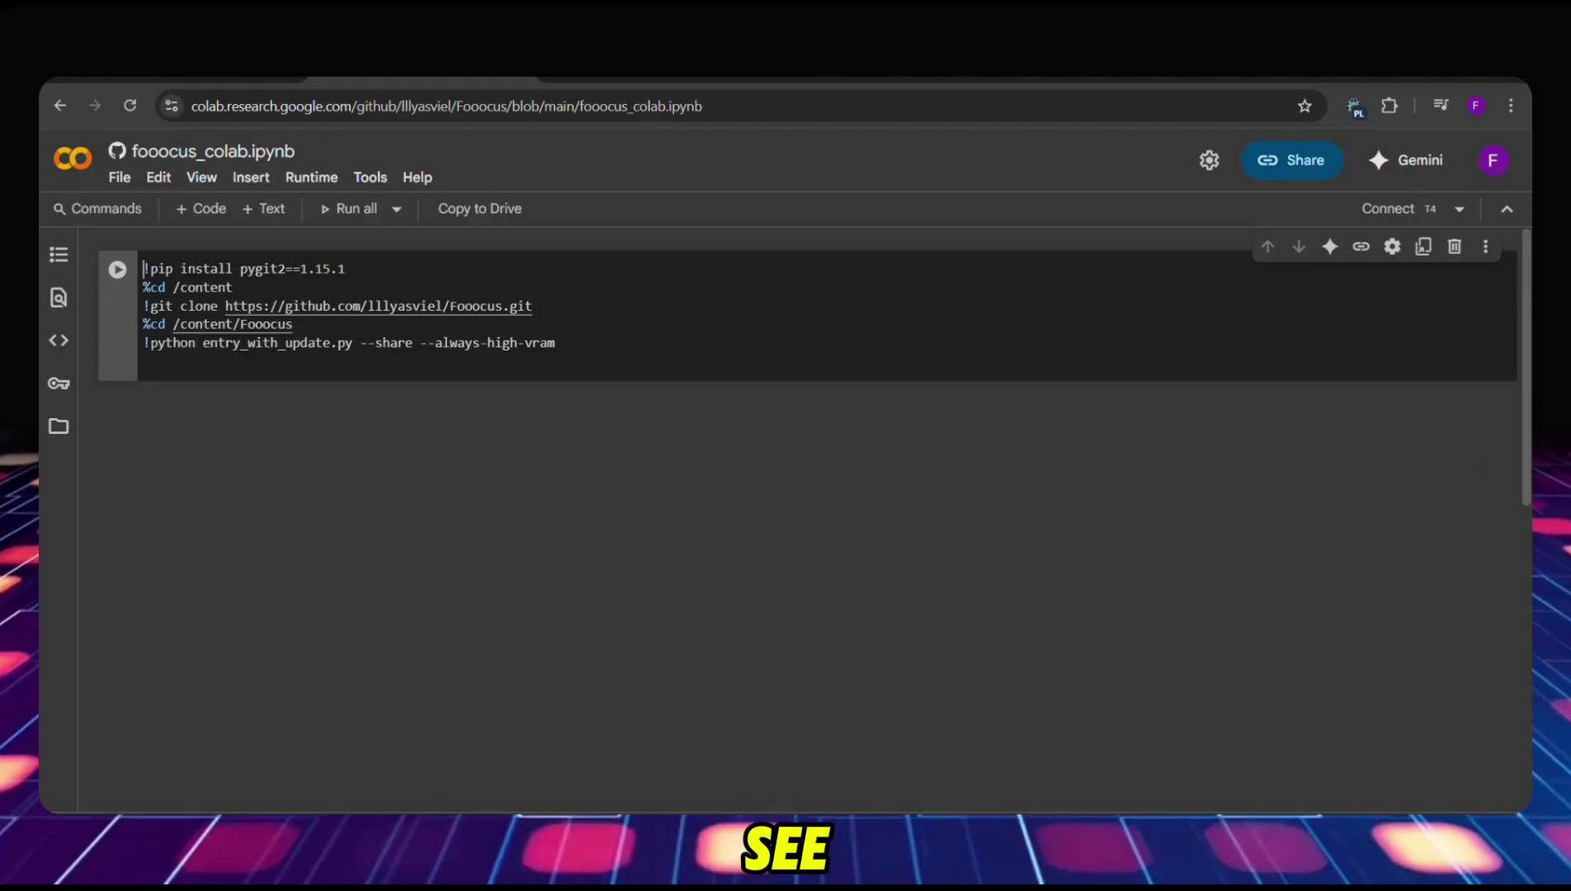
Connect a Colab runtime, run the Fooocus cell anyway, and open its gradio.live link
click(1400, 209)
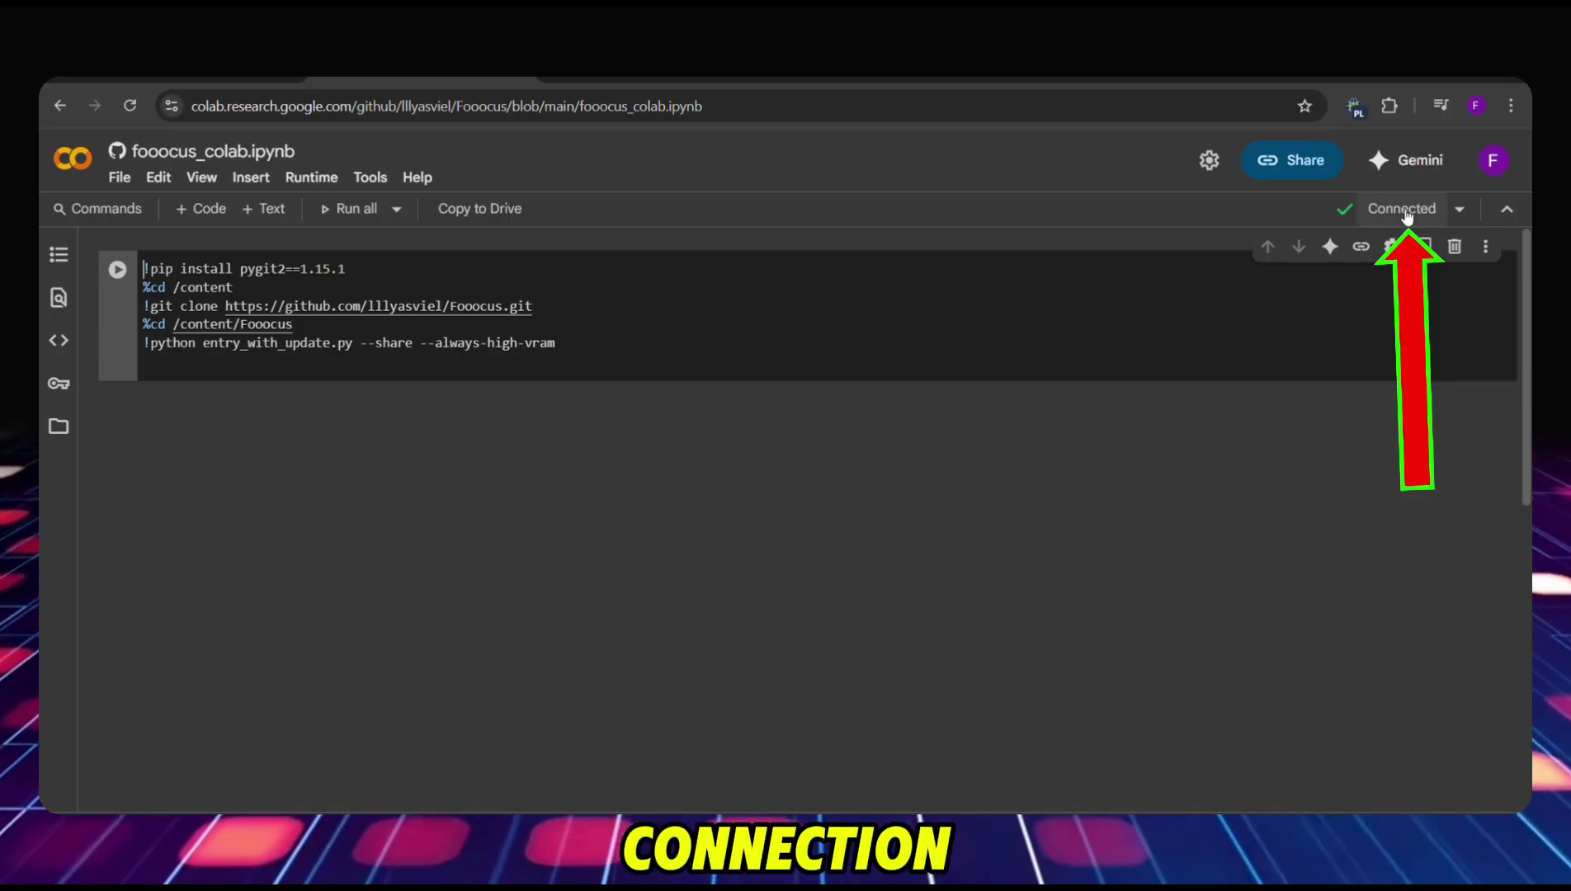
click(120, 272)
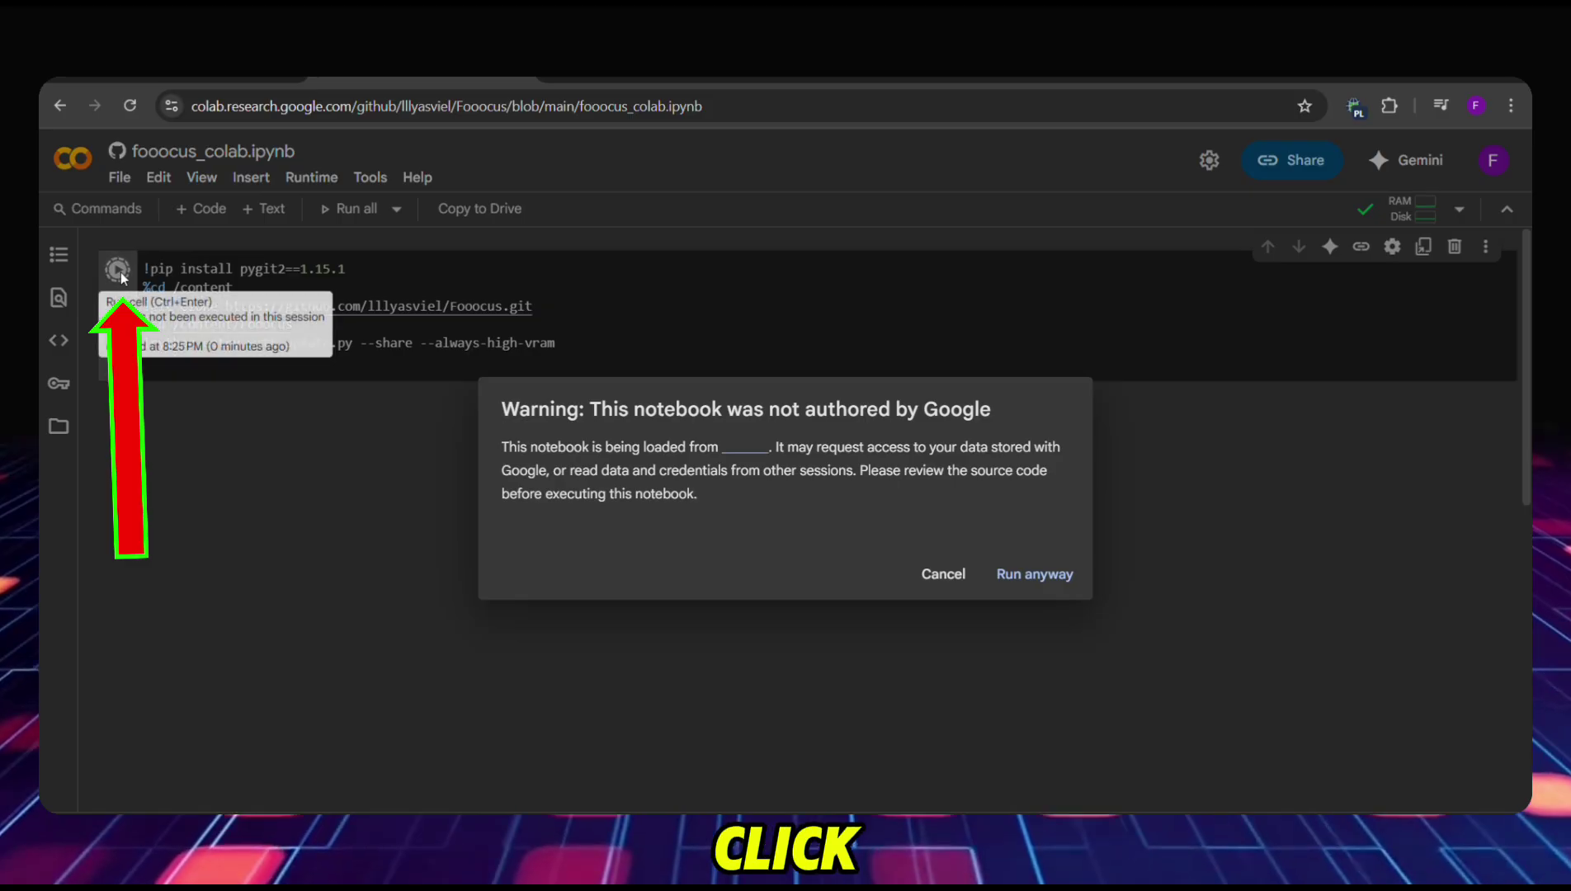
click(1033, 574)
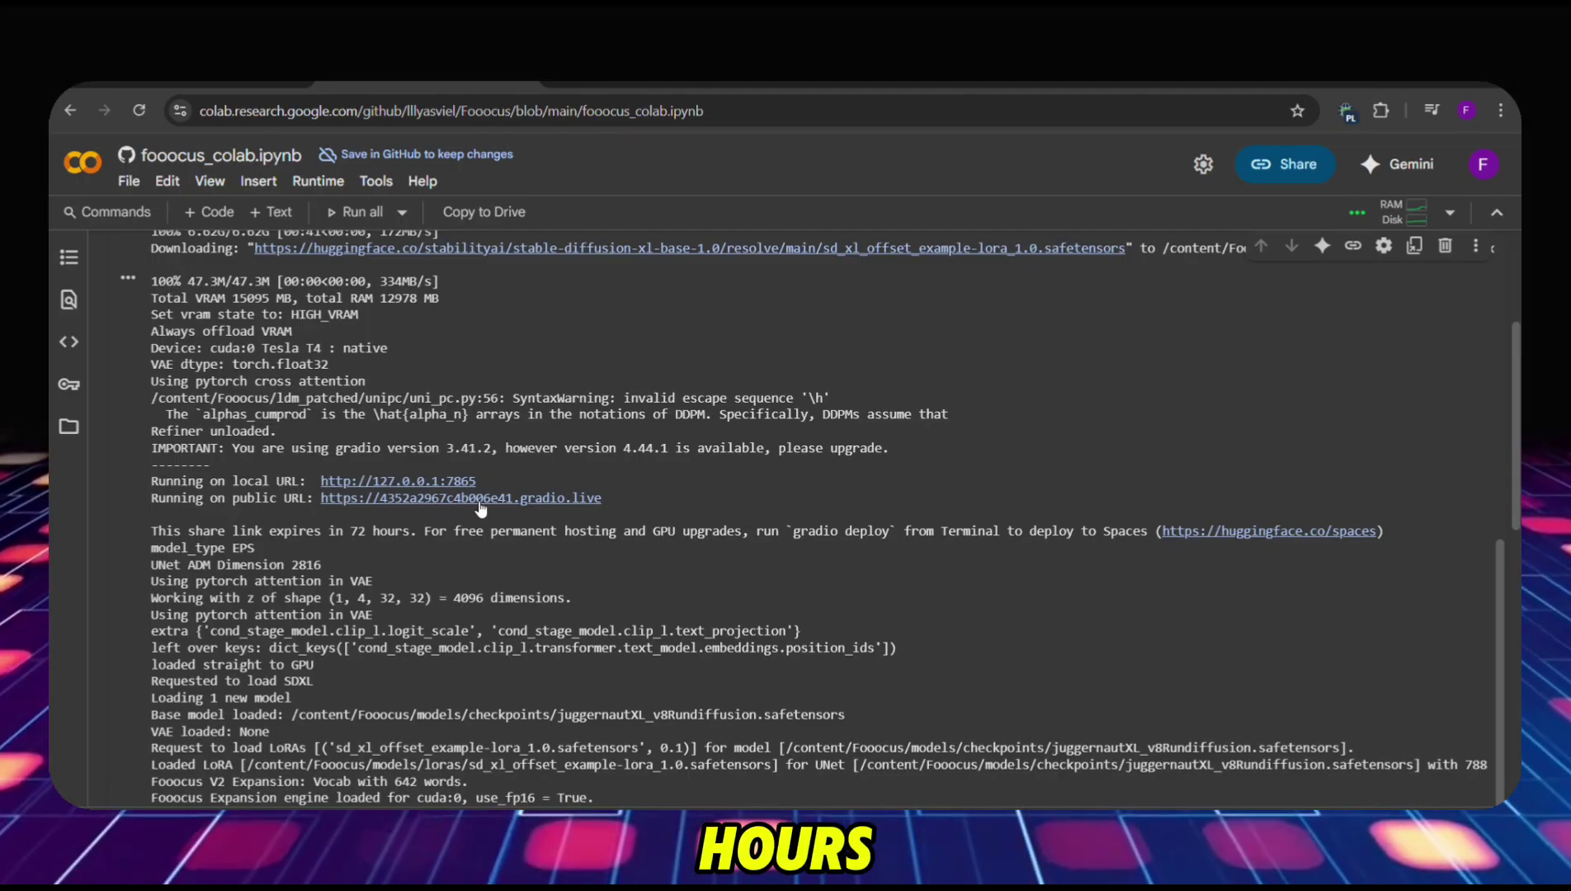
click(462, 499)
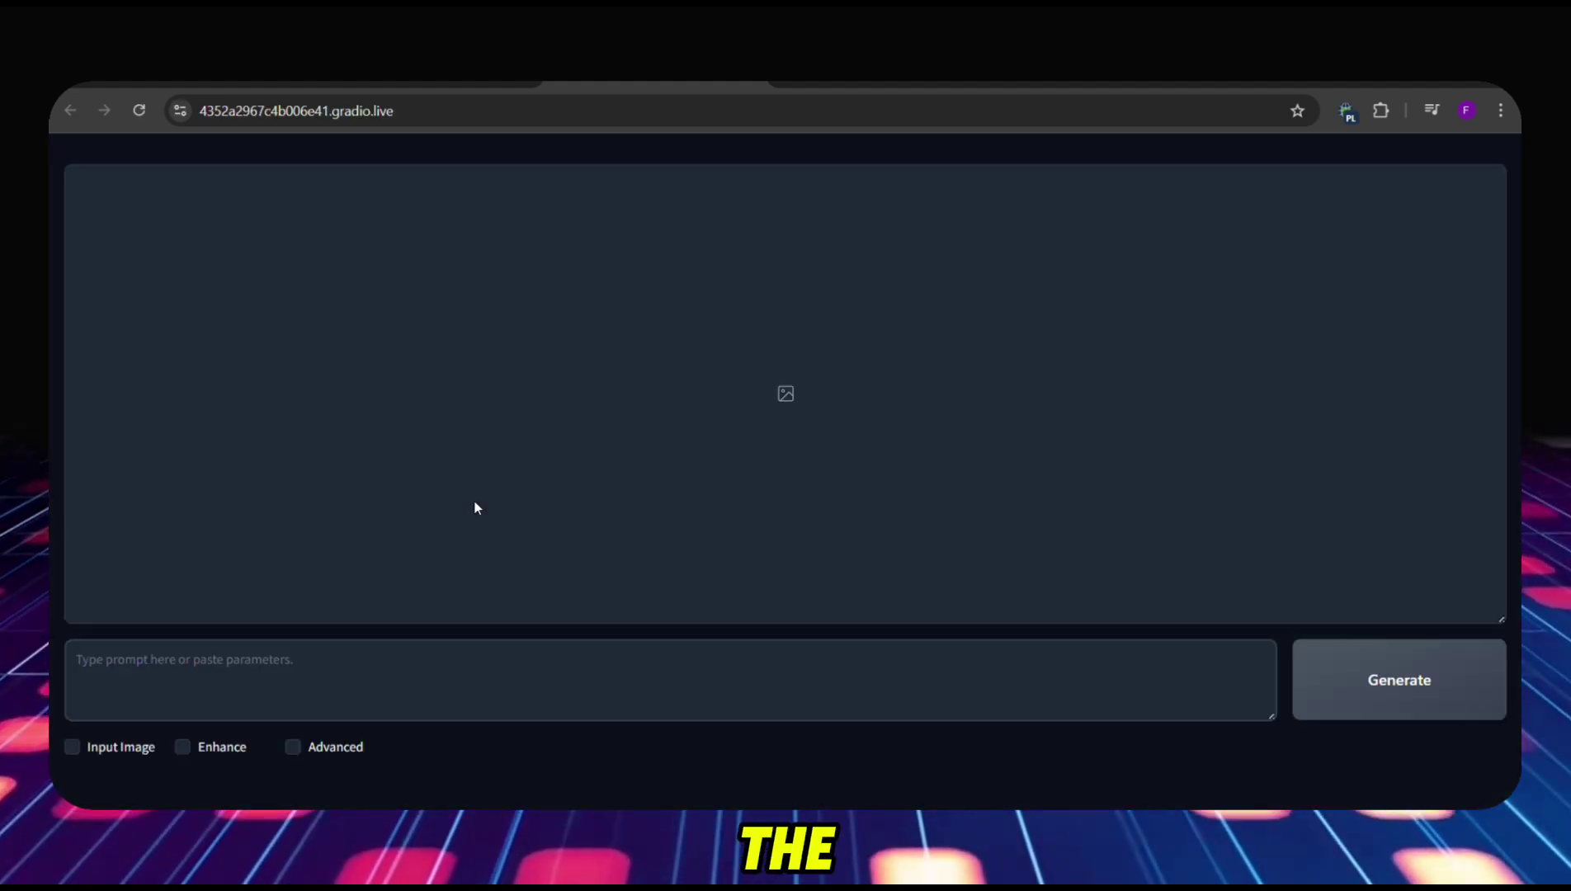
Enable Advanced settings with Quality performance, 1024×1024 aspect ratio and Image Number 4
click(479, 679)
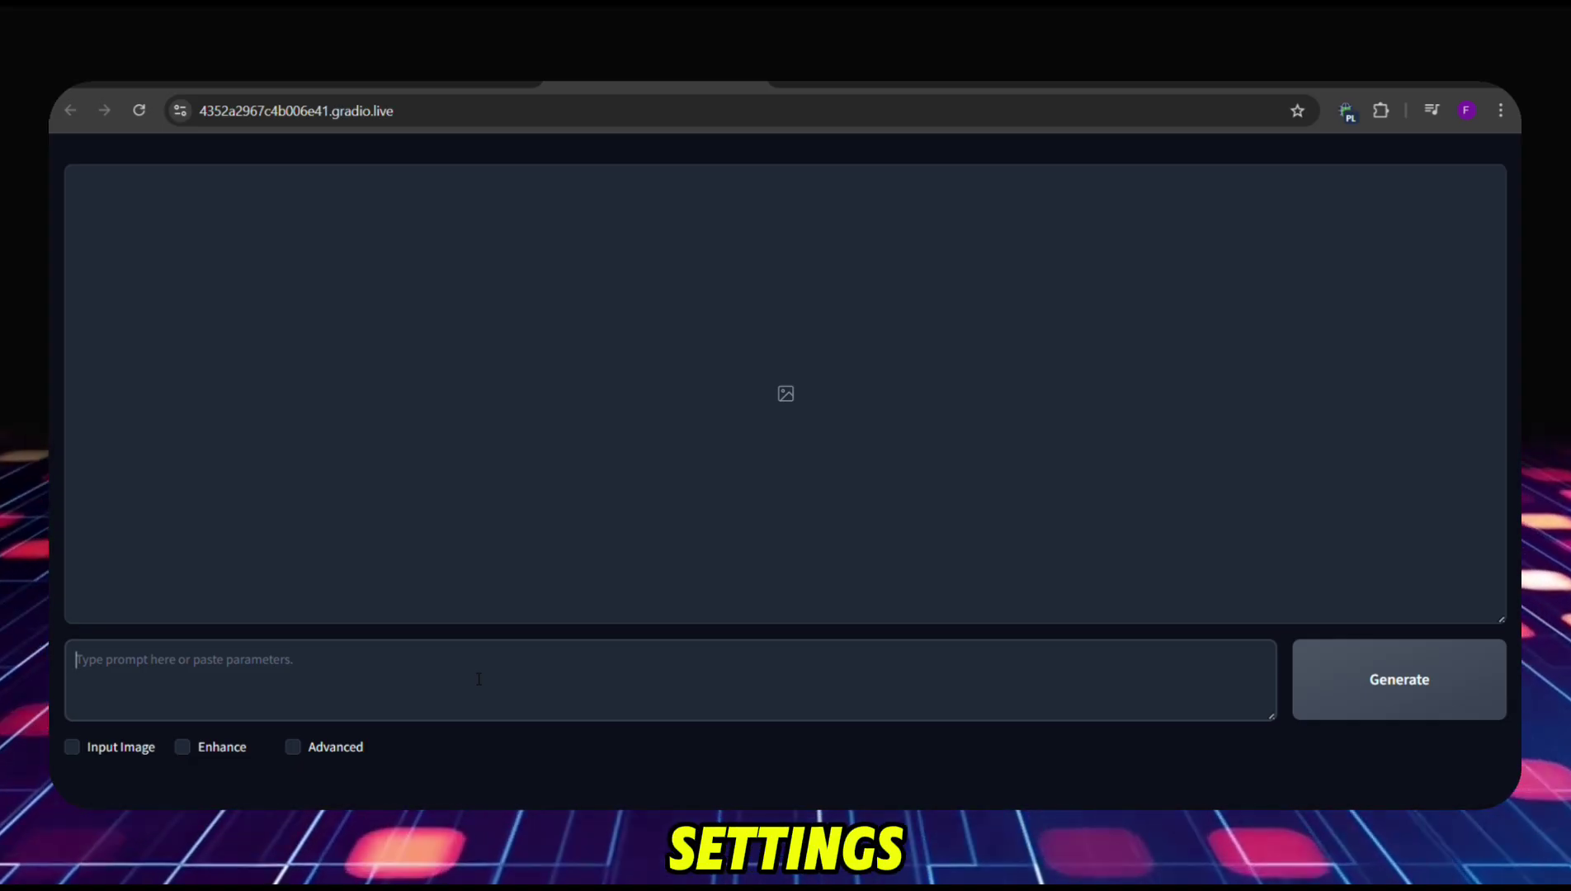
click(293, 746)
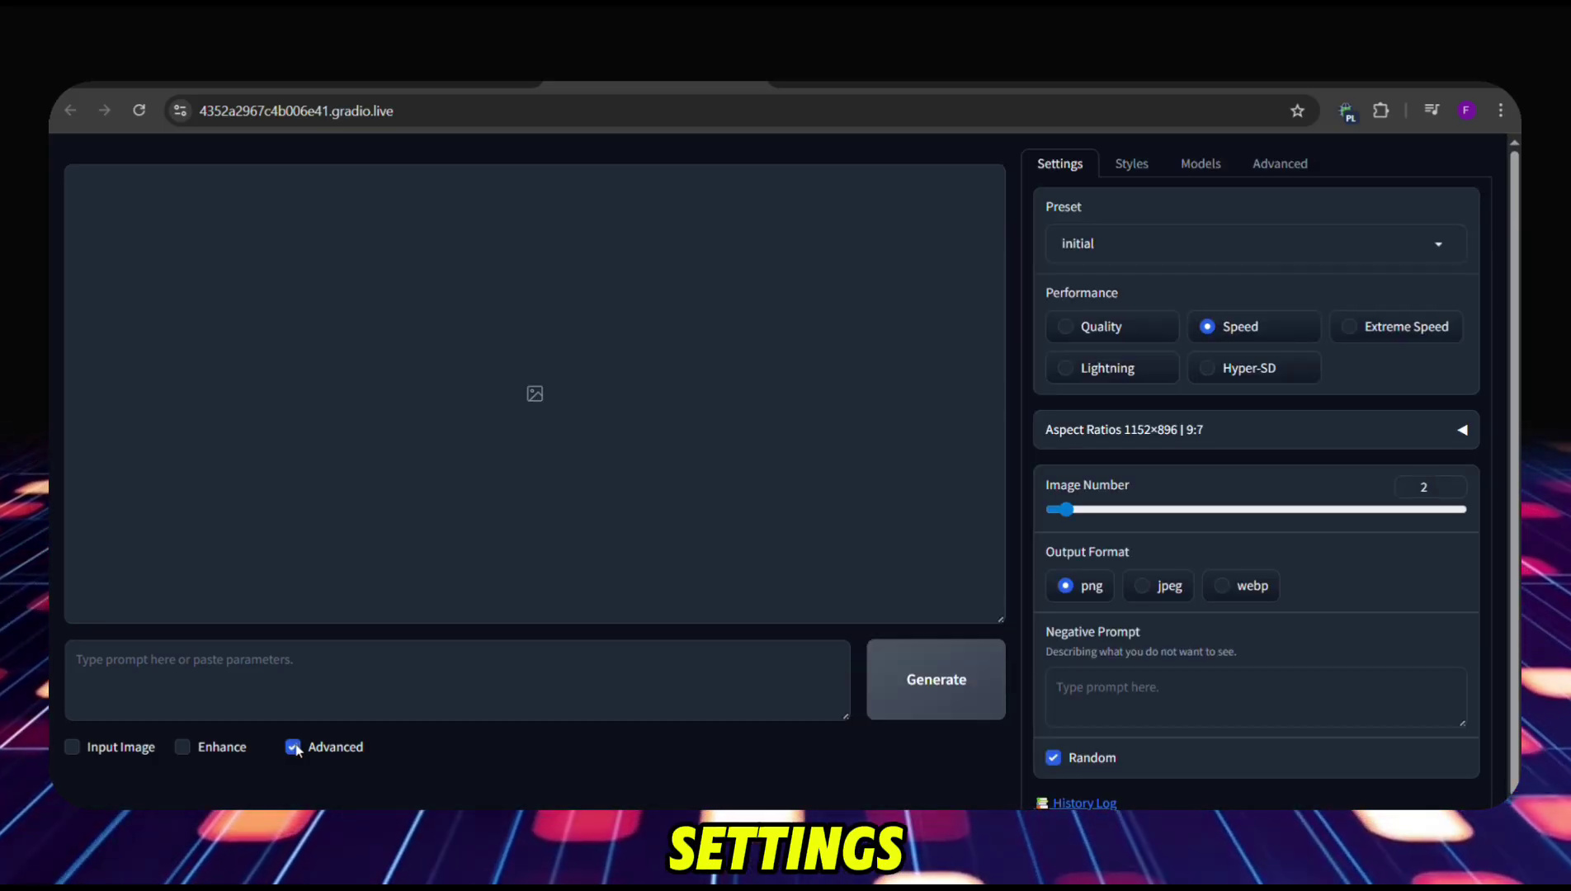
click(1068, 328)
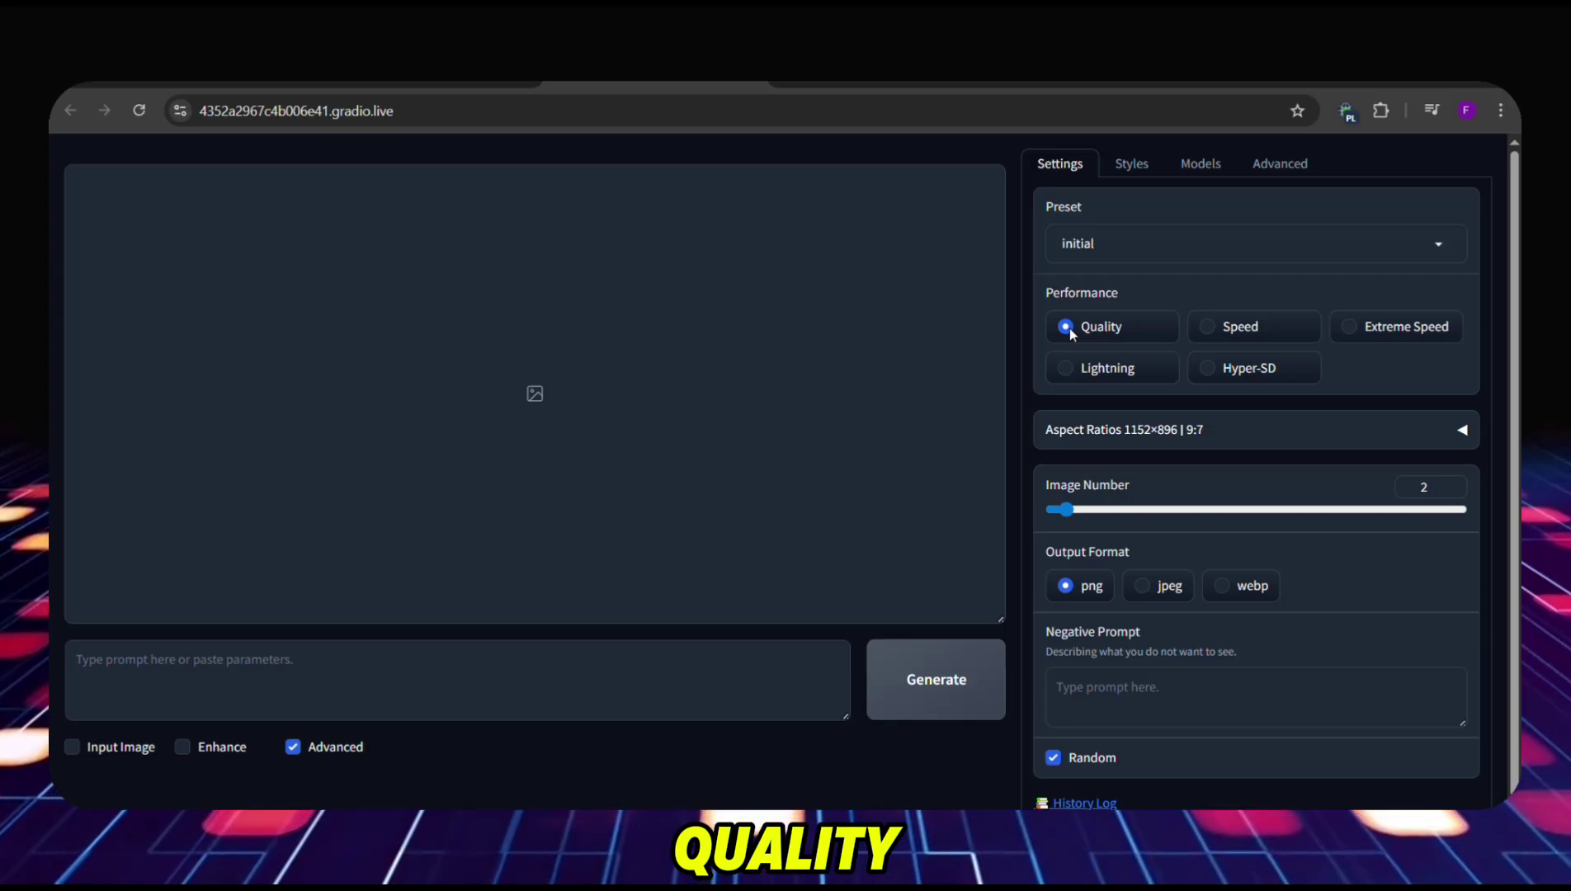
click(1462, 429)
scroll(1511, 538, down, 2)
scroll(1509, 545, down, 1)
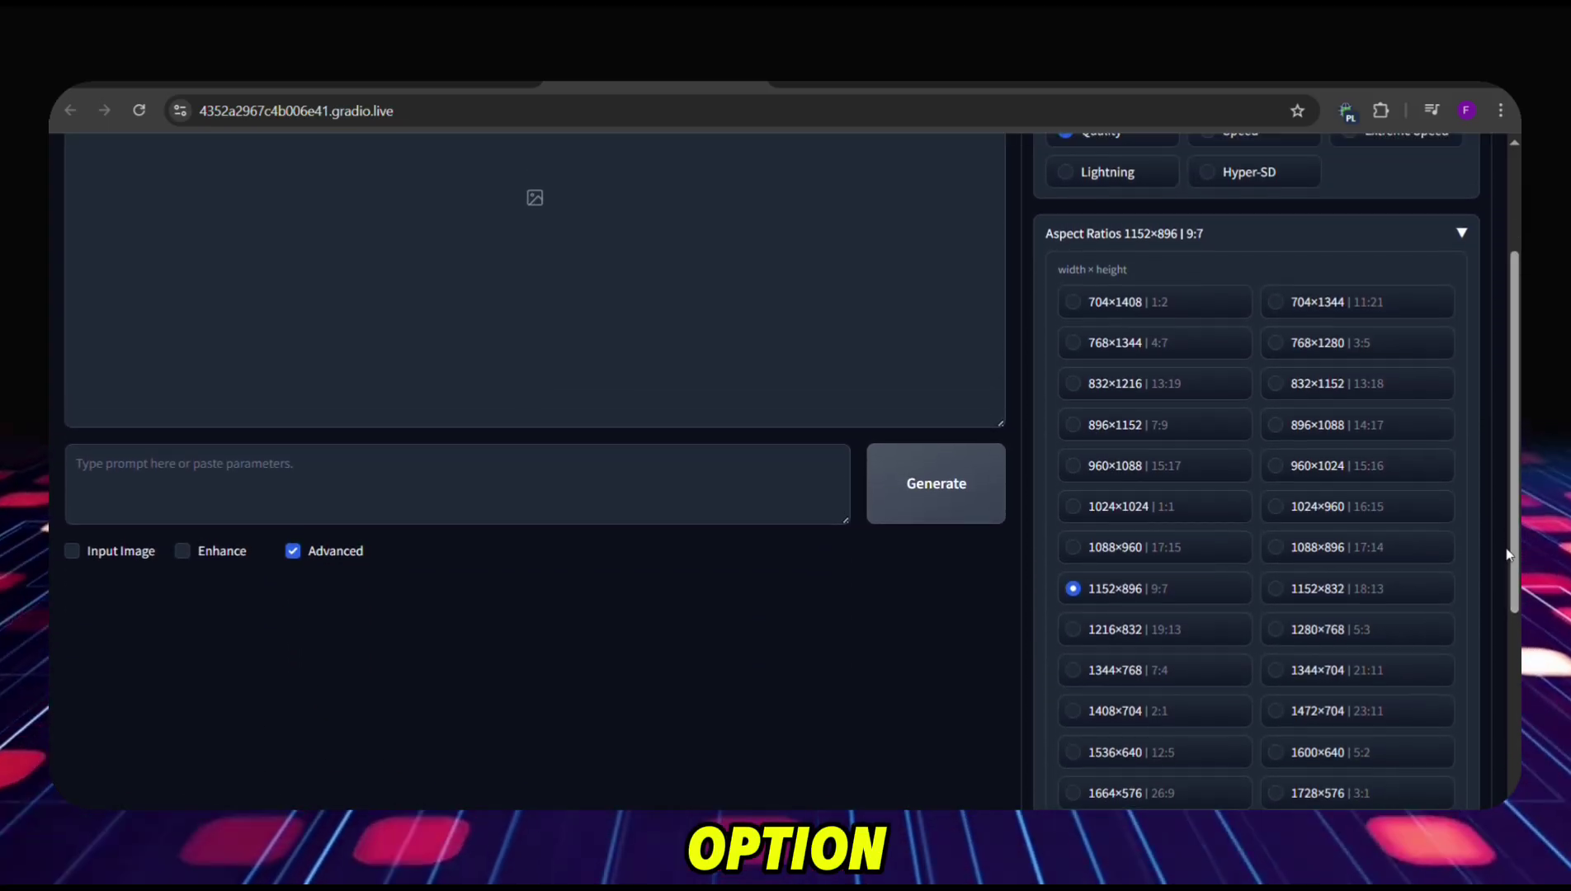
click(1109, 509)
click(1461, 234)
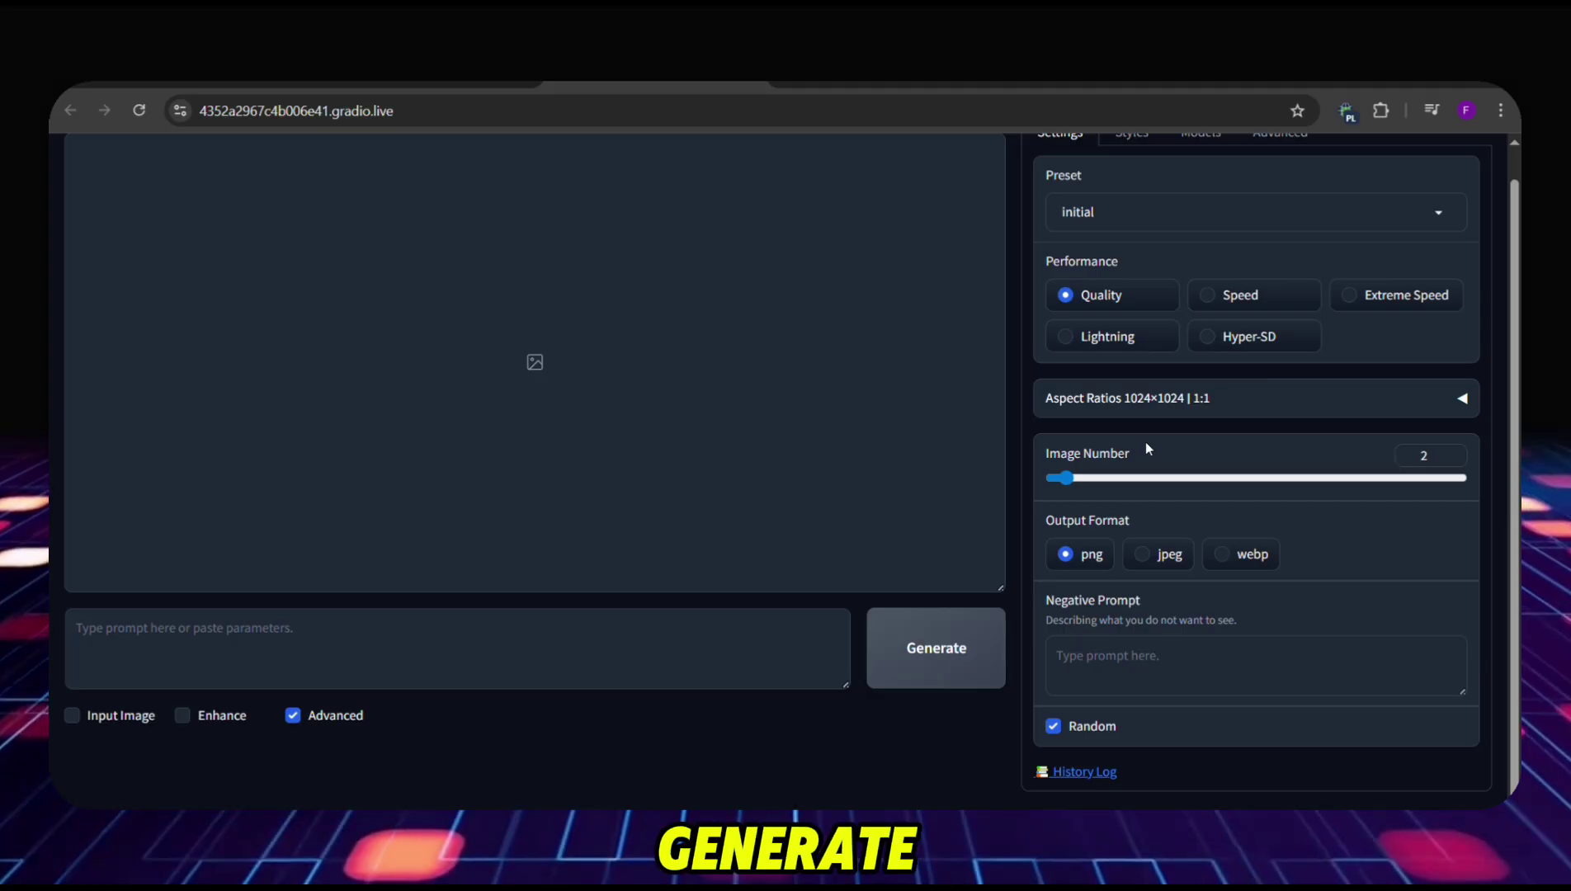
drag(1064, 478, 1409, 477)
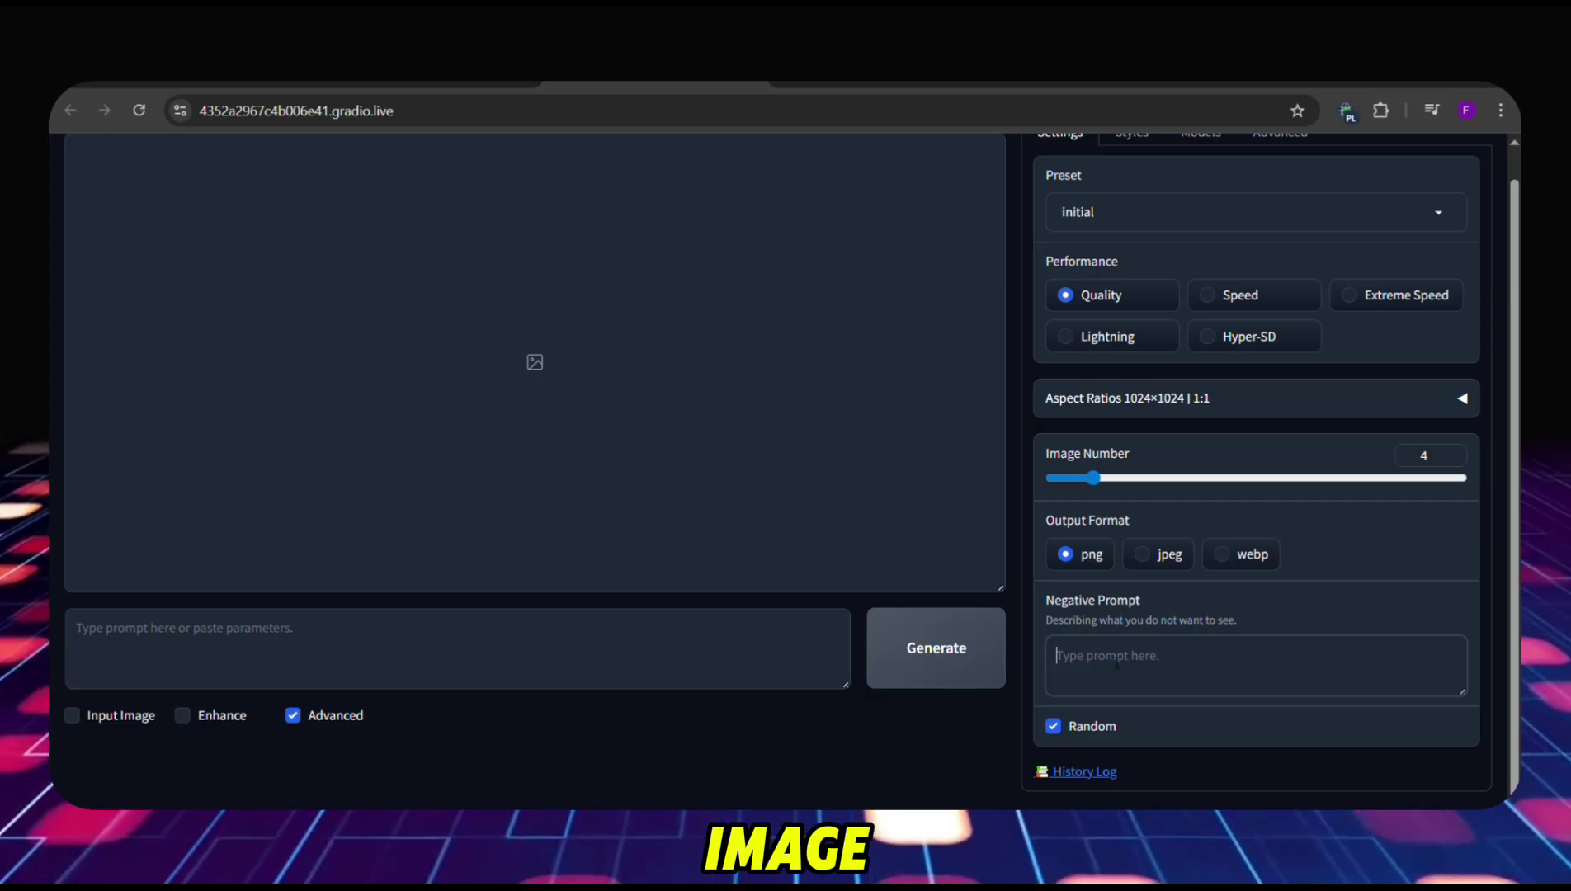
Browse the Styles, Models and Advanced tabs, then return to the main settings
scroll(1122, 659, up, 1)
click(1131, 167)
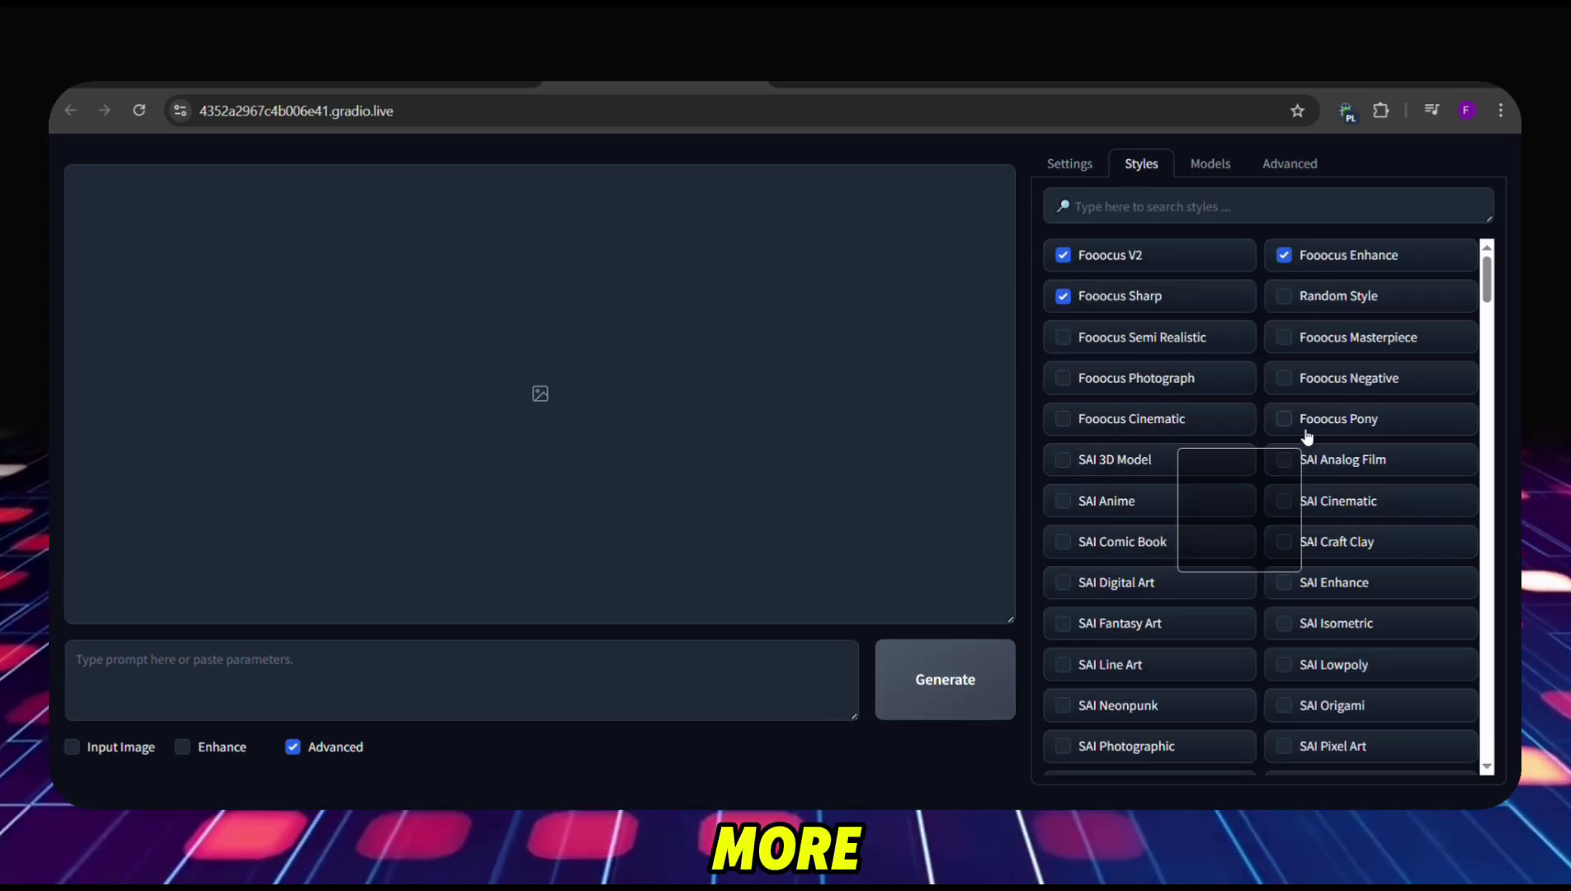
click(1221, 169)
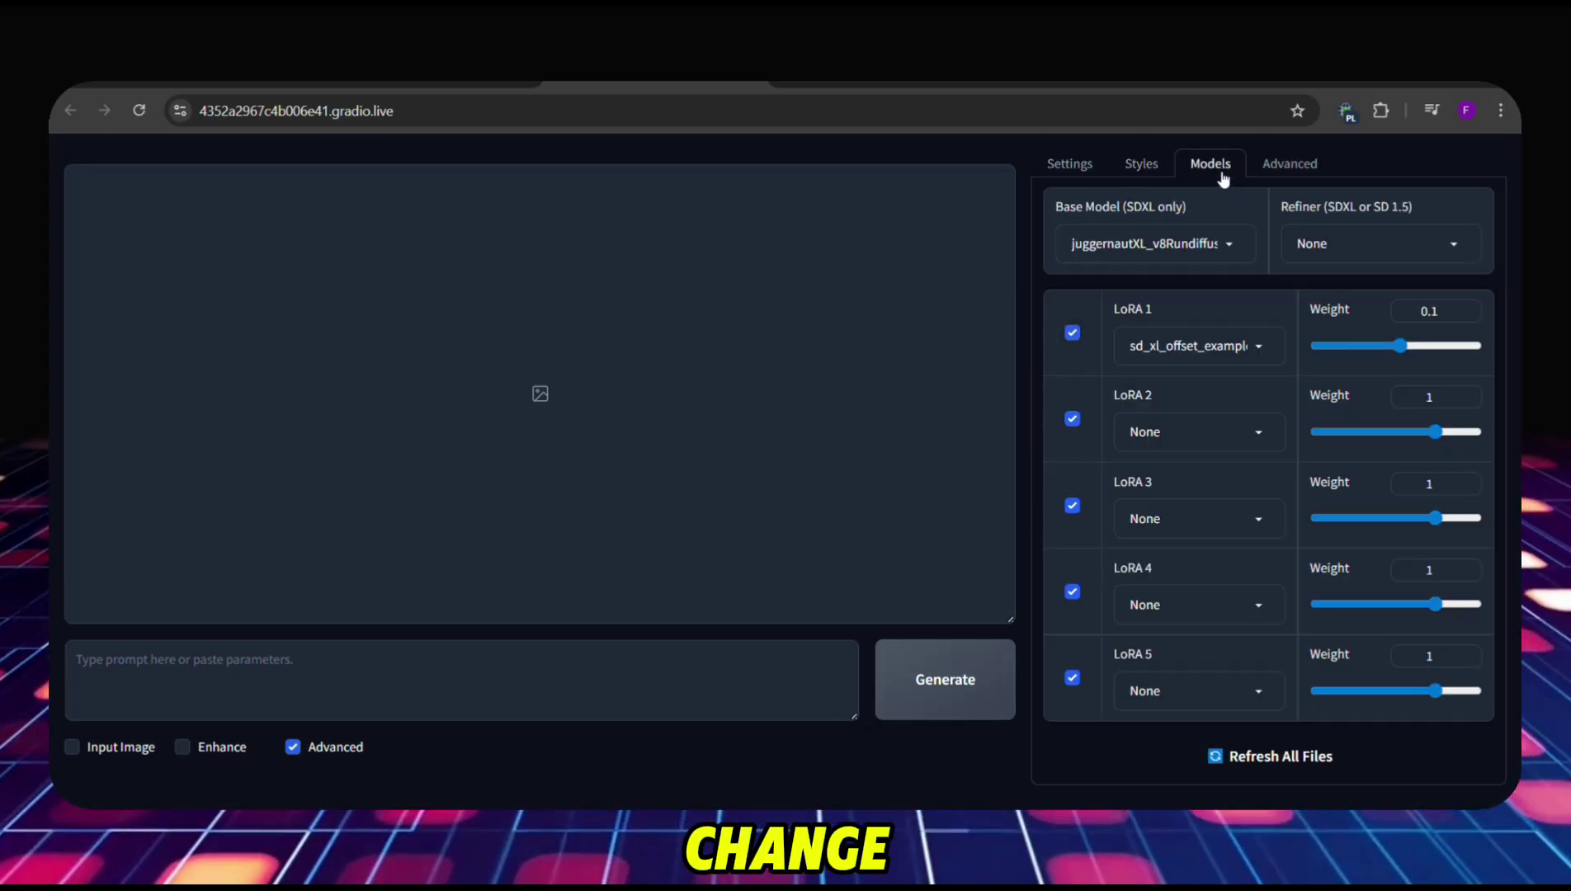
click(1268, 167)
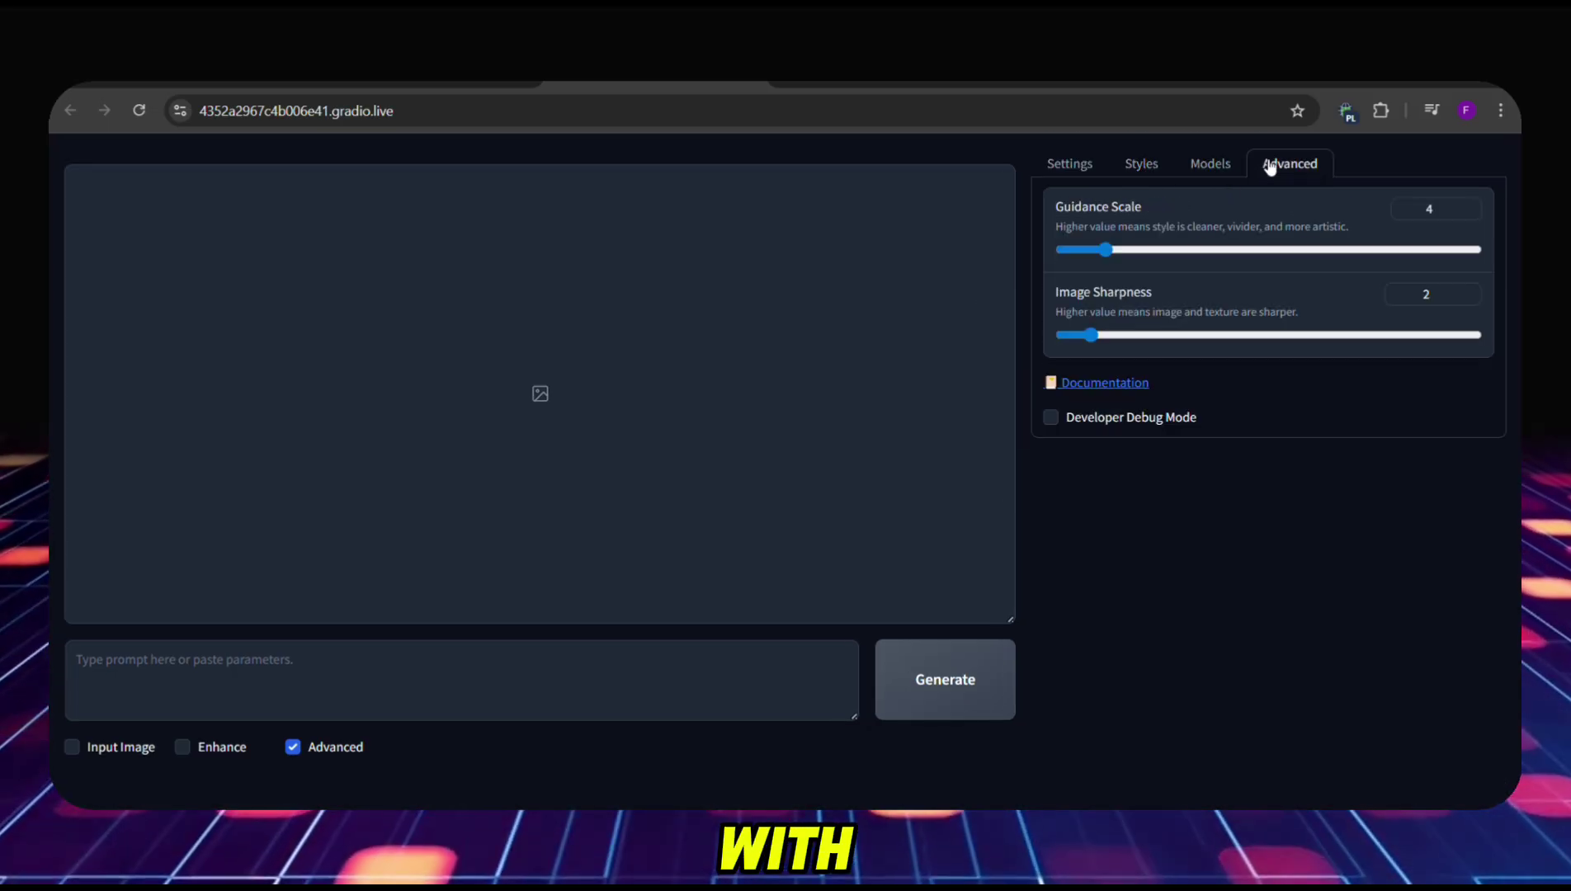
click(1072, 169)
click(1148, 84)
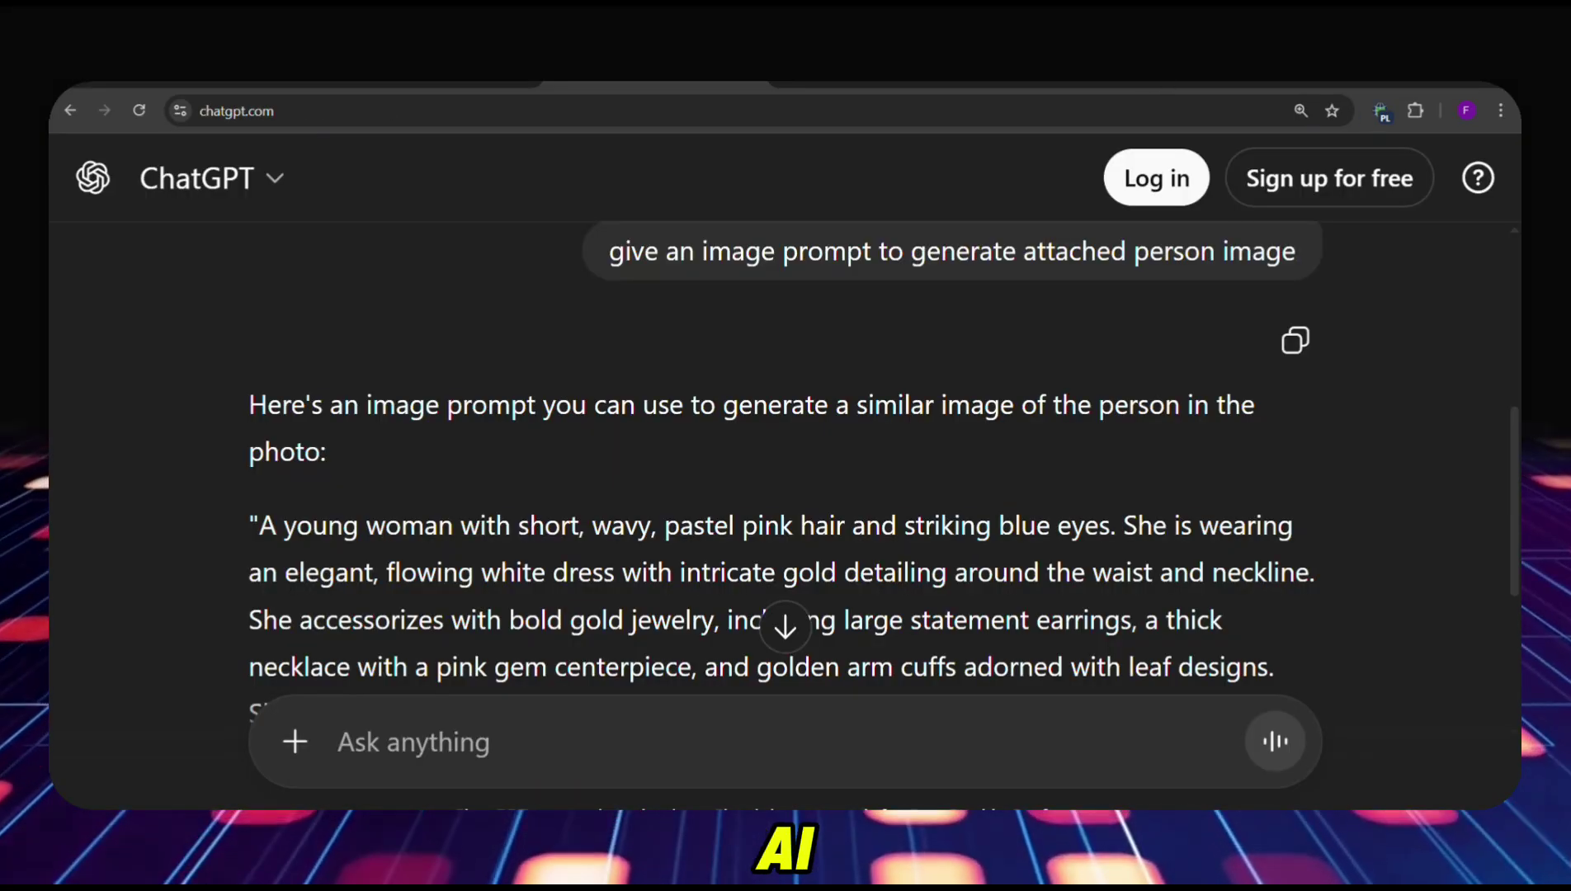
Paste ChatGPT's pink-haired woman prompt into the Fooocus prompt box and generate
drag(241, 527, 582, 542)
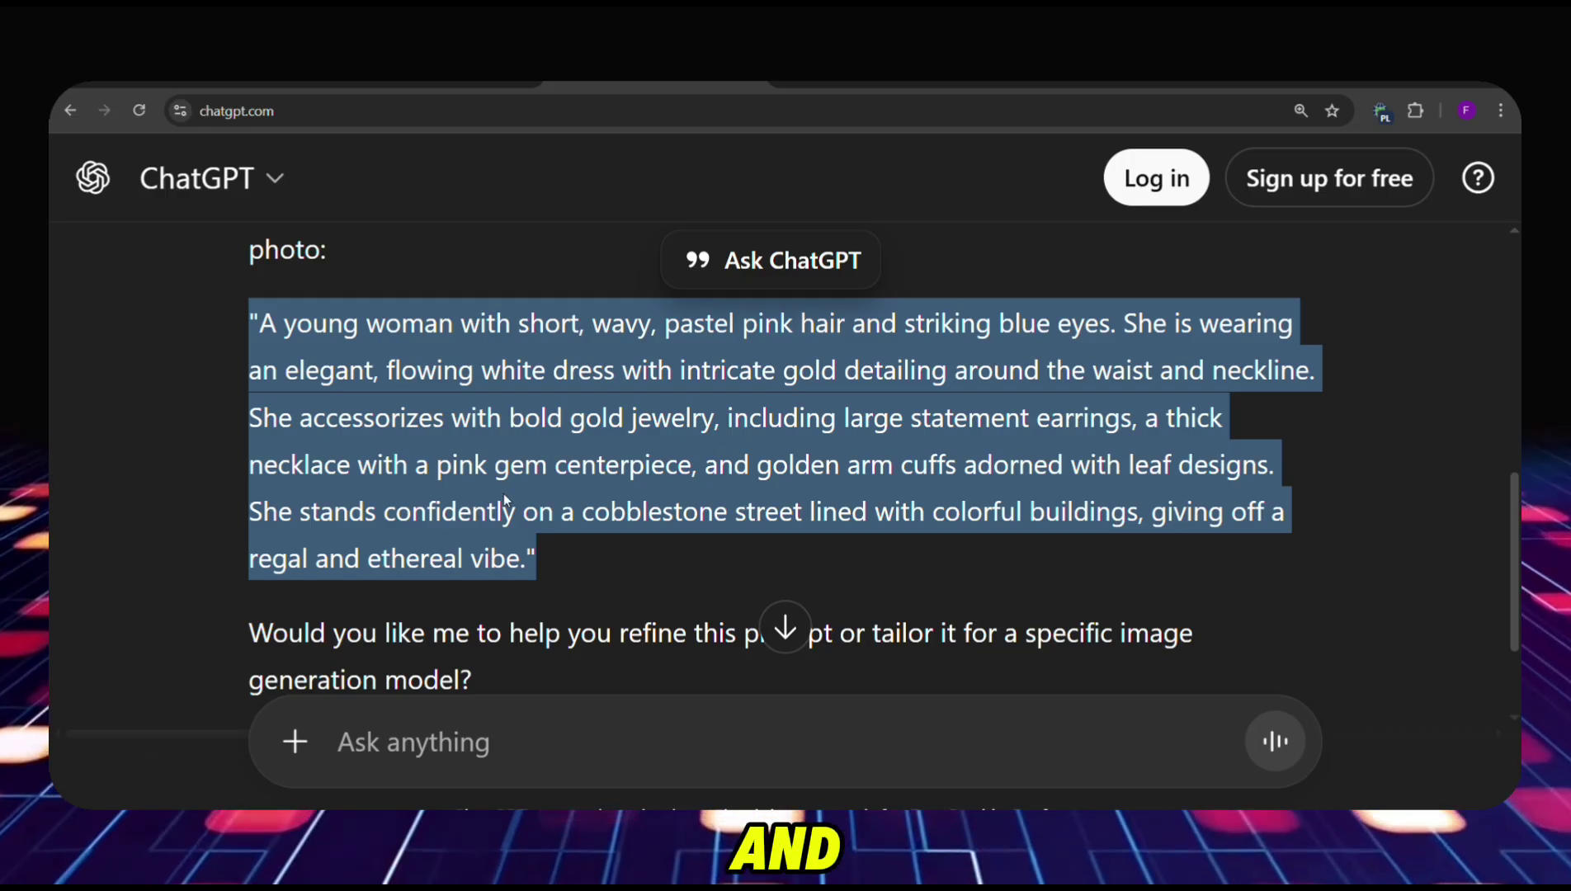
key(ctrl+c)
click(427, 84)
key(ctrl+v)
click(946, 676)
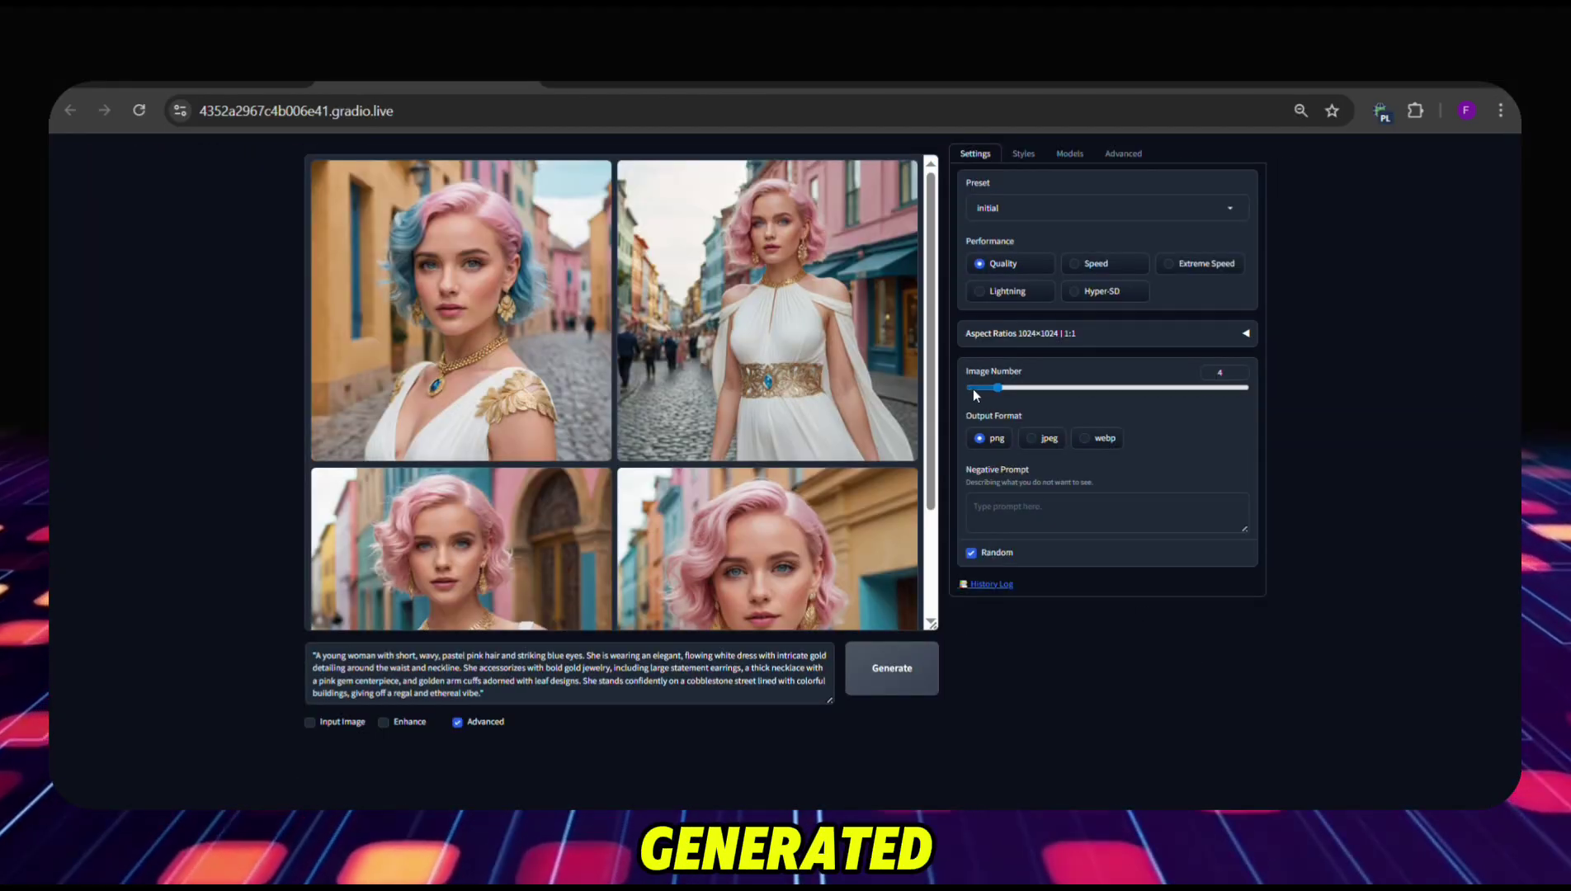
Enlarge the bottom-right pink-haired portrait, download it, and close the preview
mouse_move(934, 328)
mouse_down()
mouse_move(952, 471)
mouse_move(949, 320)
mouse_up()
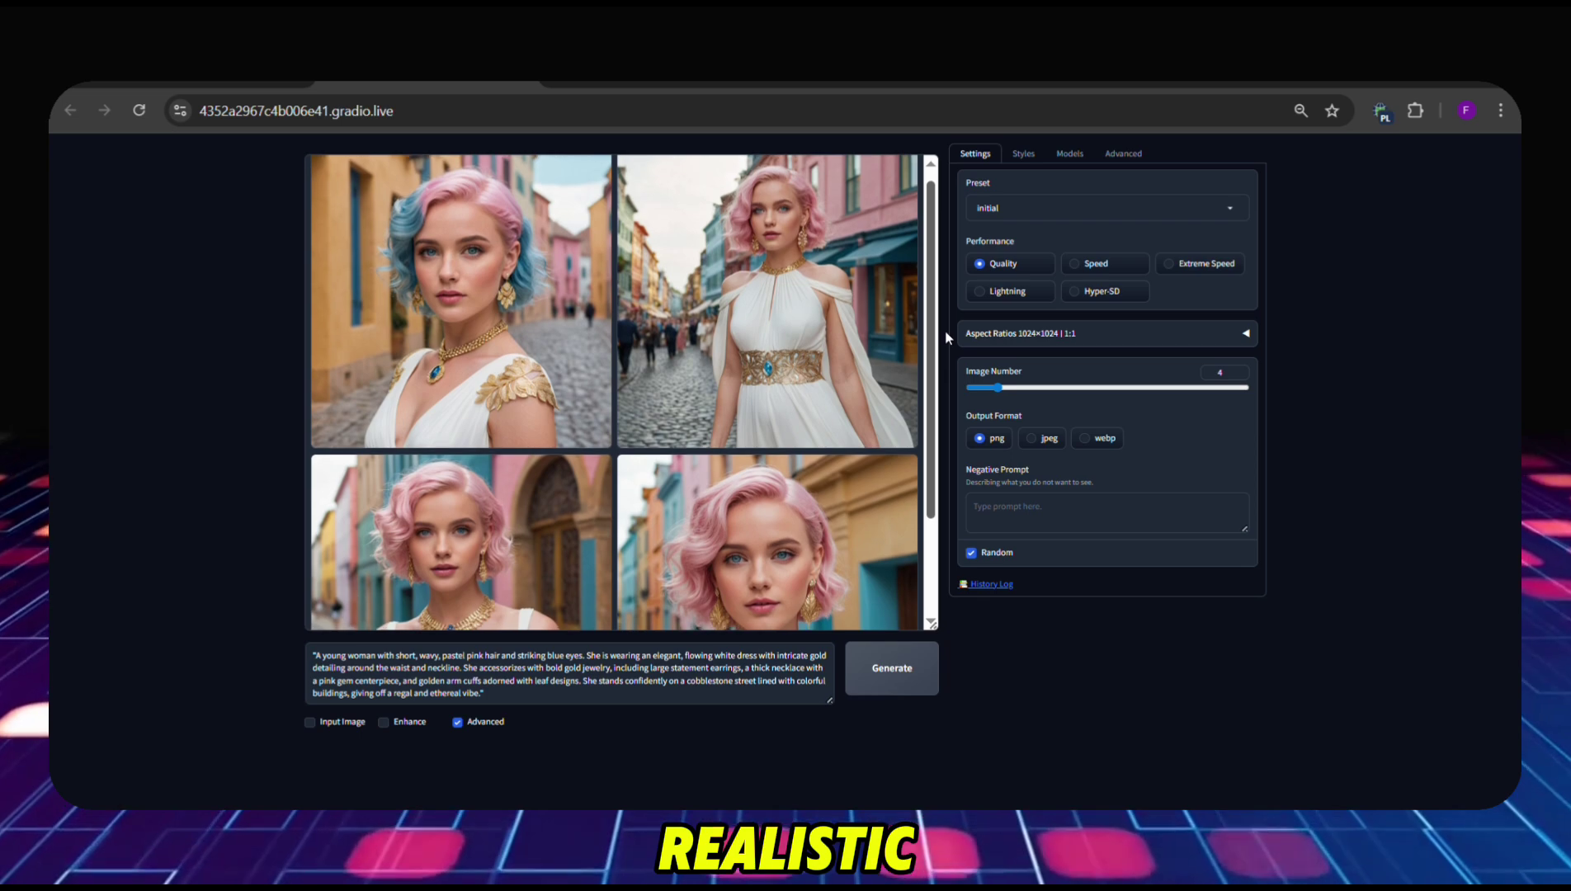
scroll(821, 402, down, 3)
click(821, 402)
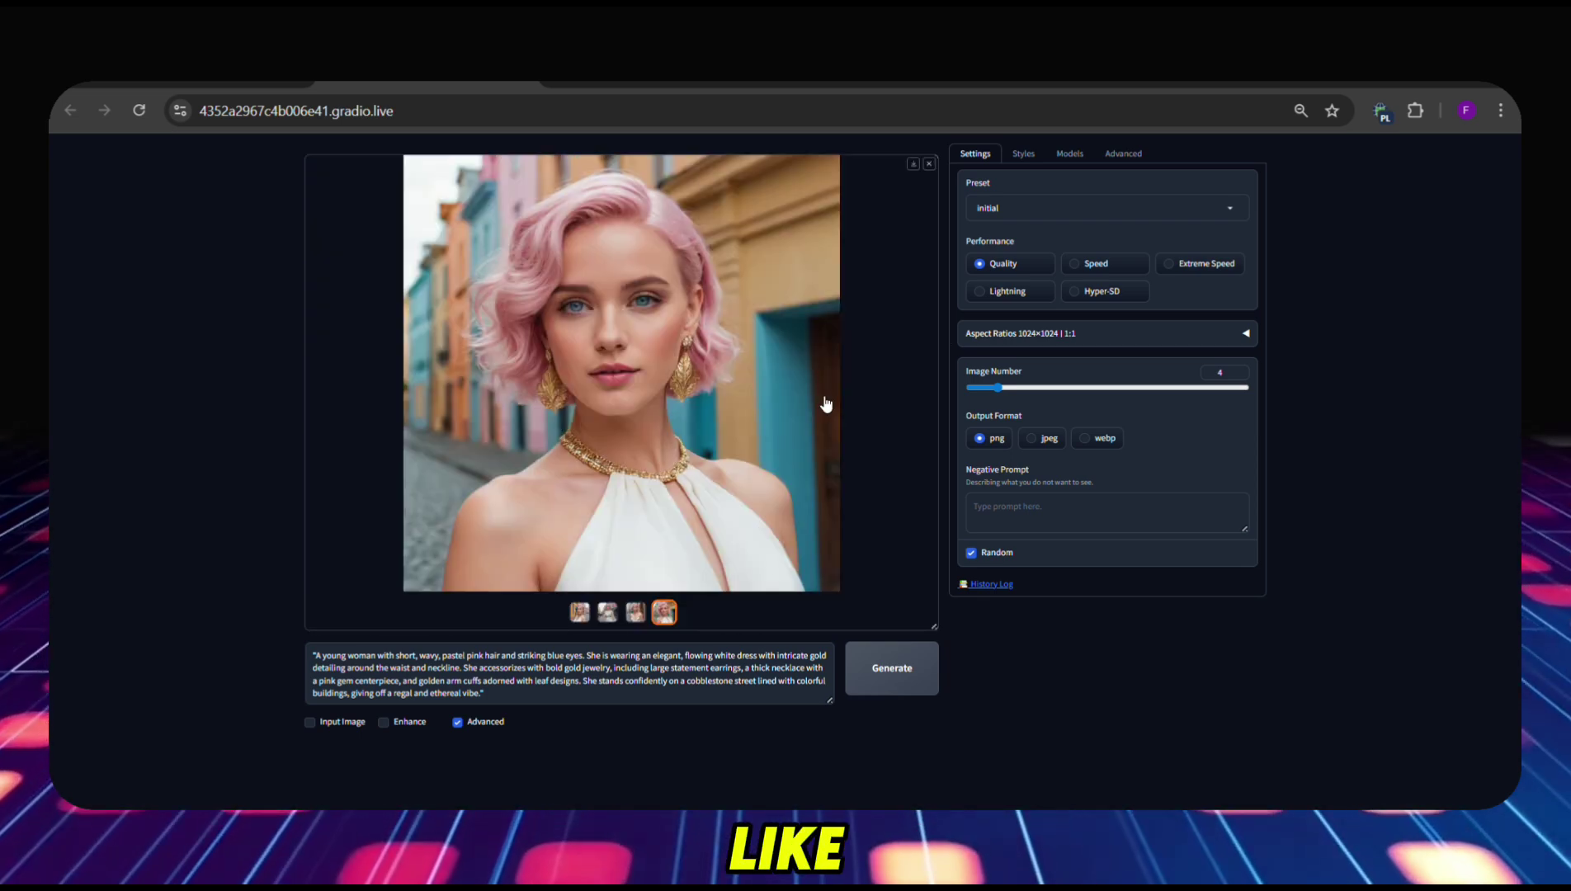
click(915, 165)
click(929, 165)
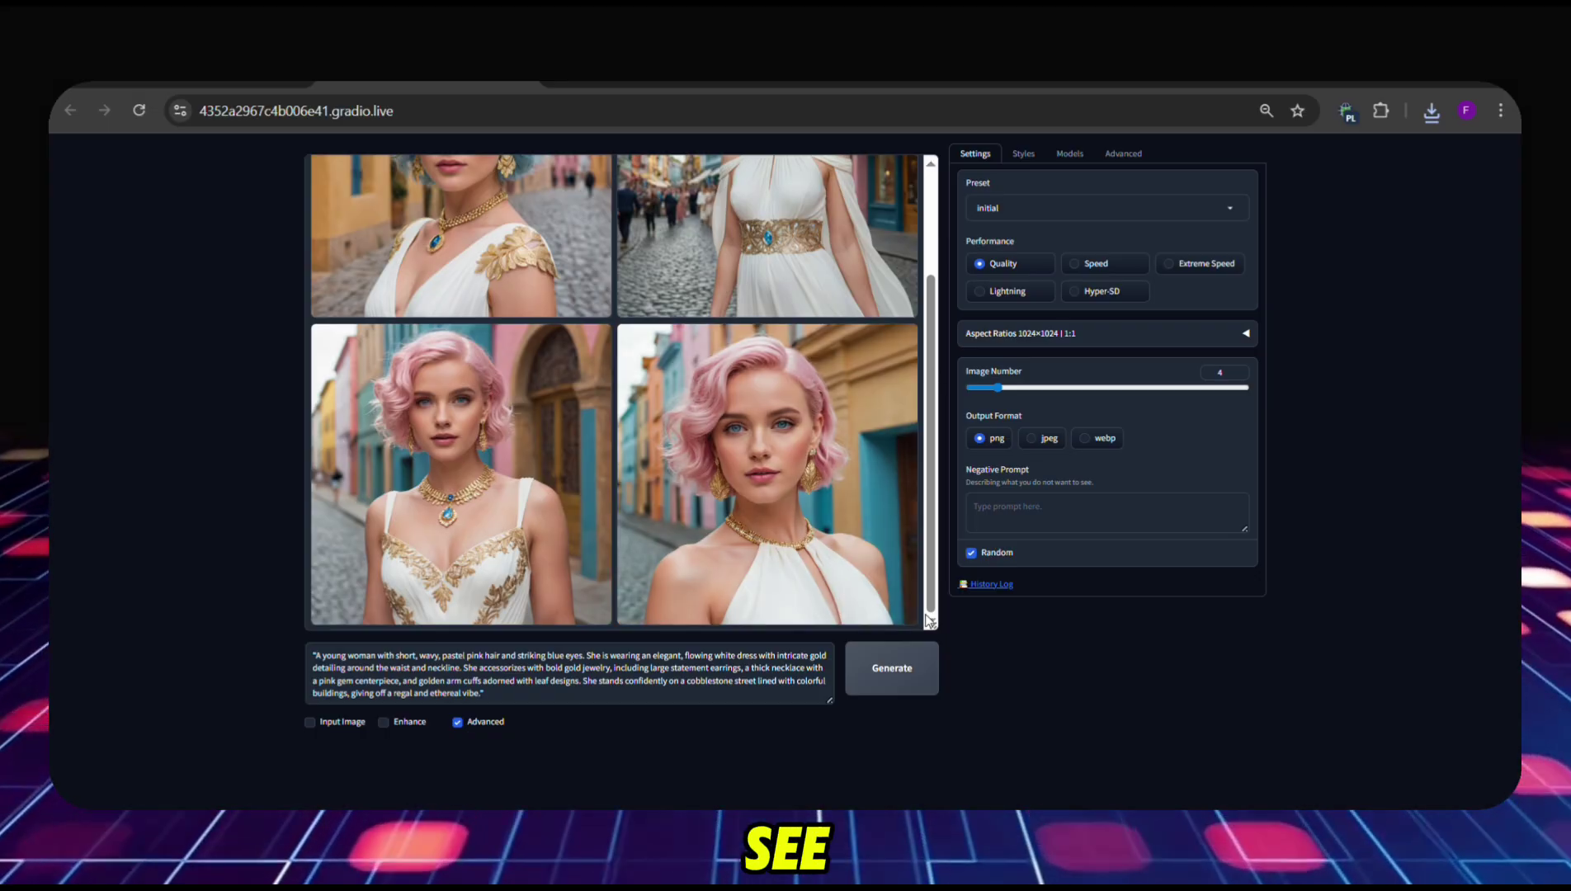
scroll(603, 400, up, 2)
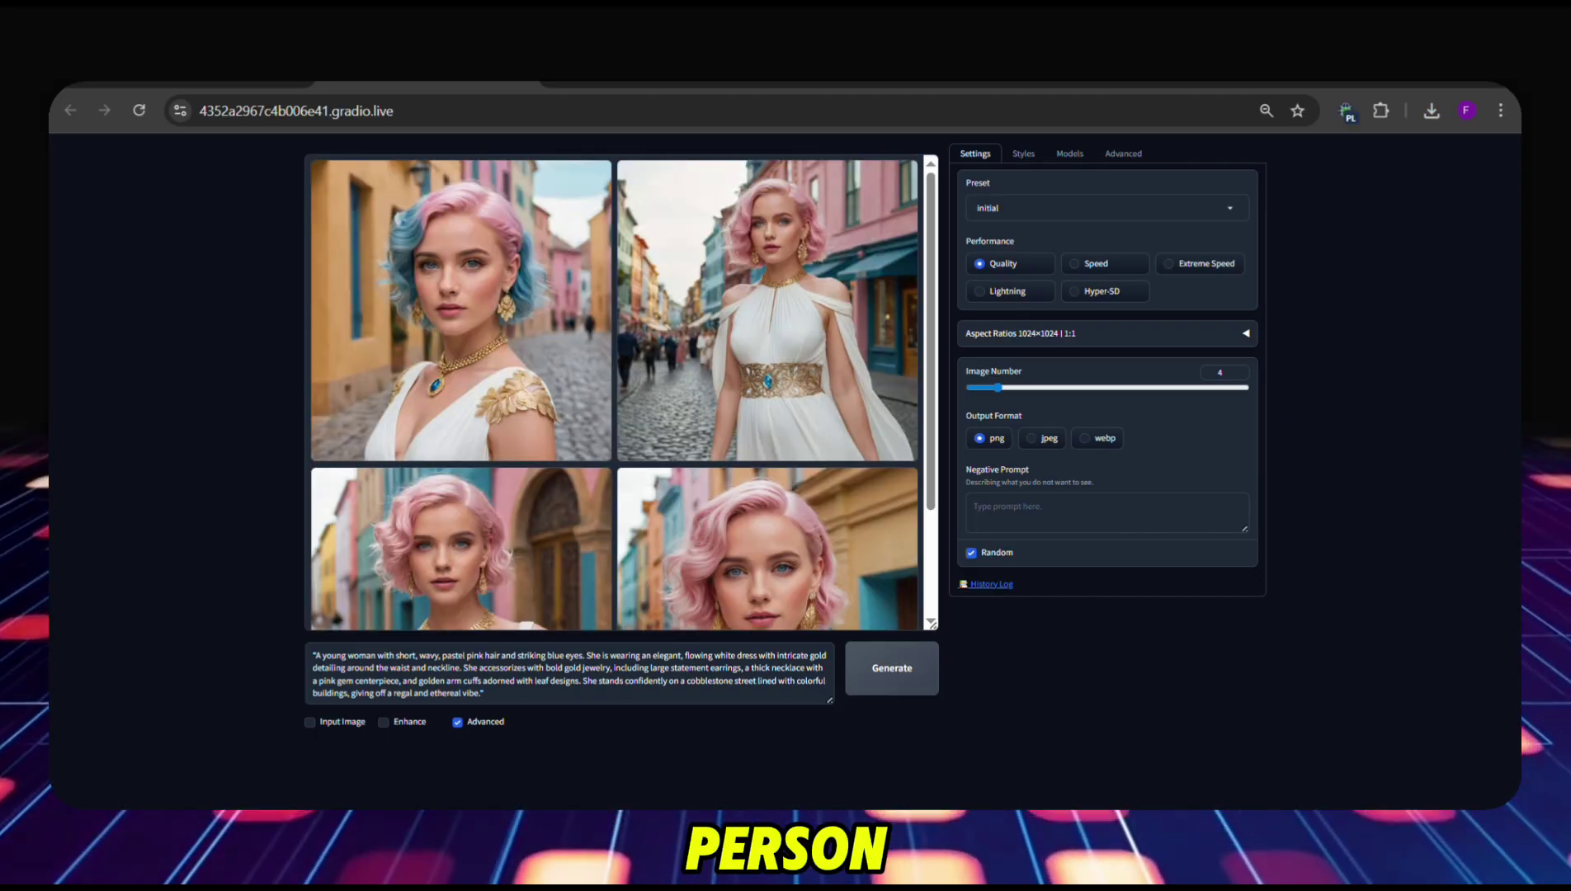
Fix the seed and add the downloaded portrait as a FaceSwap image prompt
click(972, 552)
click(309, 722)
scroll(316, 732, down, 2)
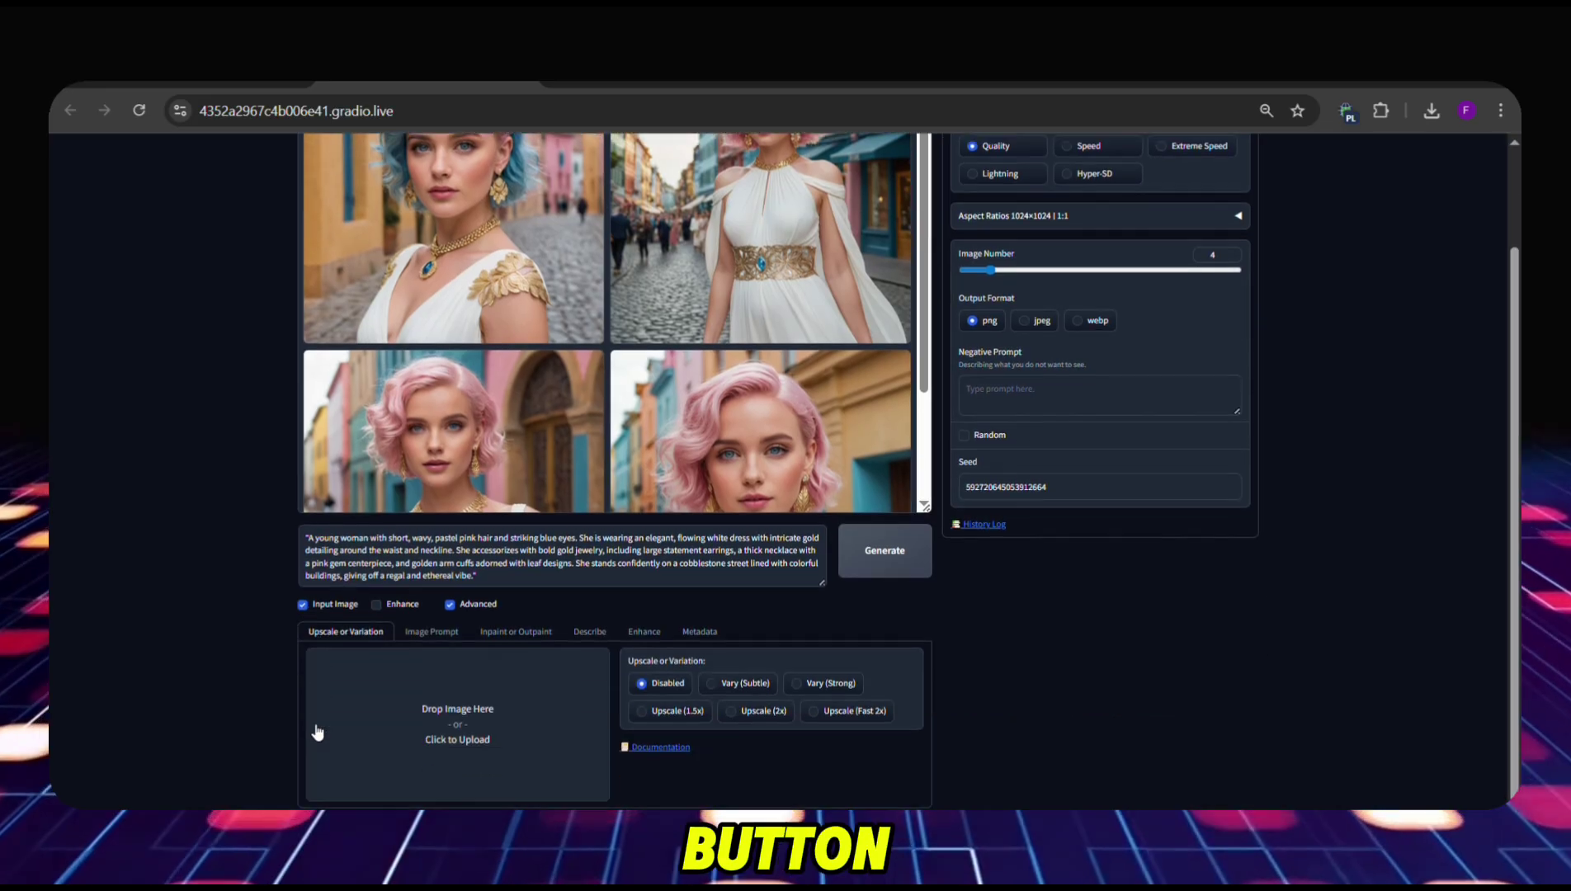
click(431, 632)
scroll(447, 639, down, 3)
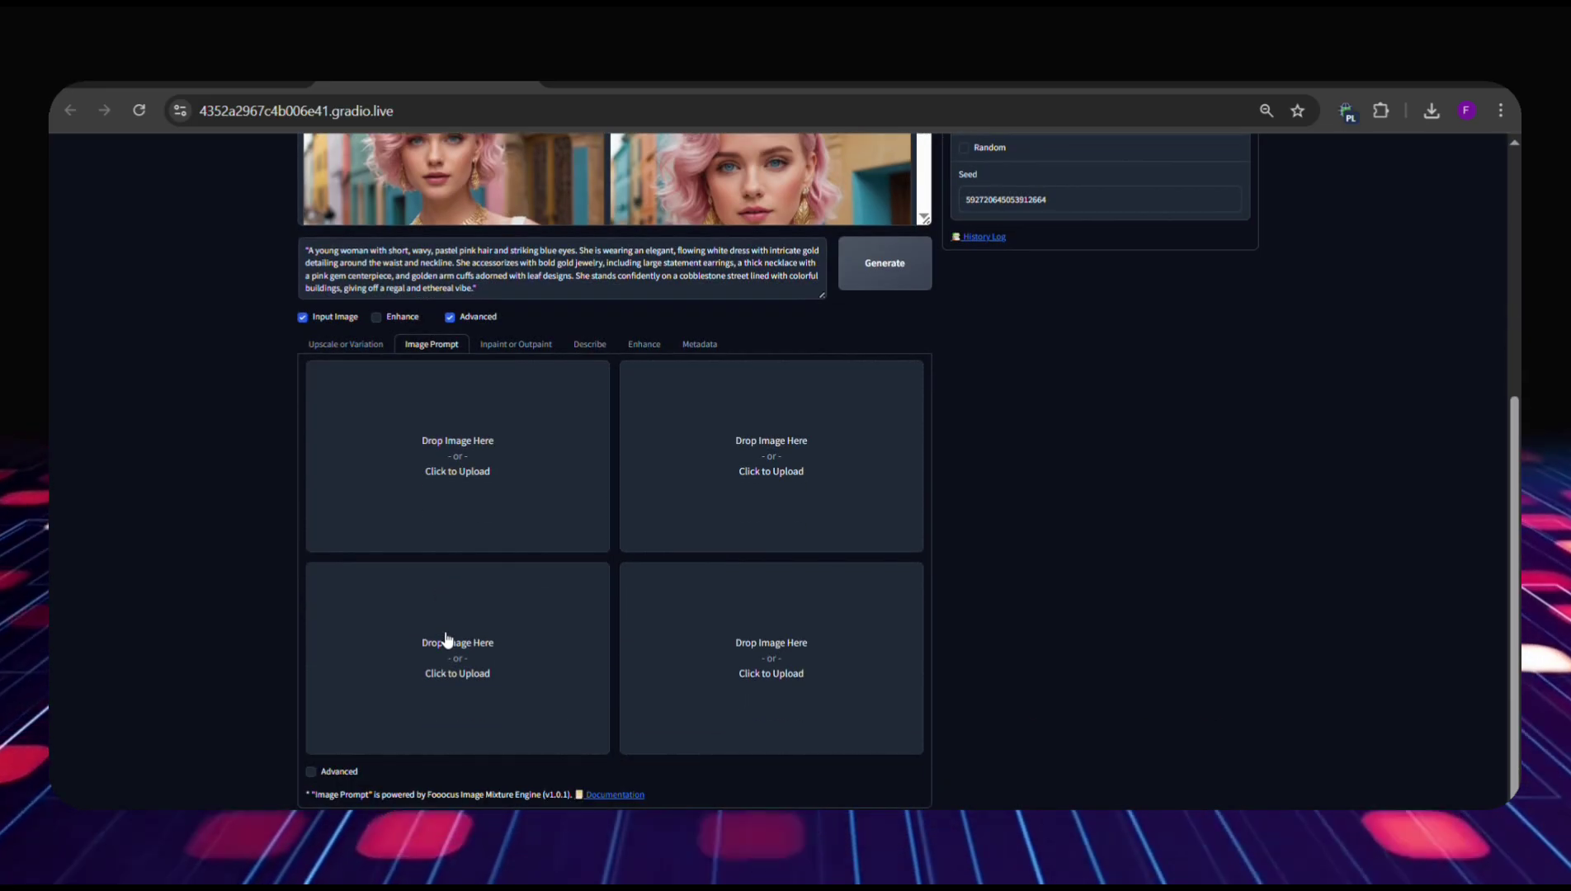
click(487, 449)
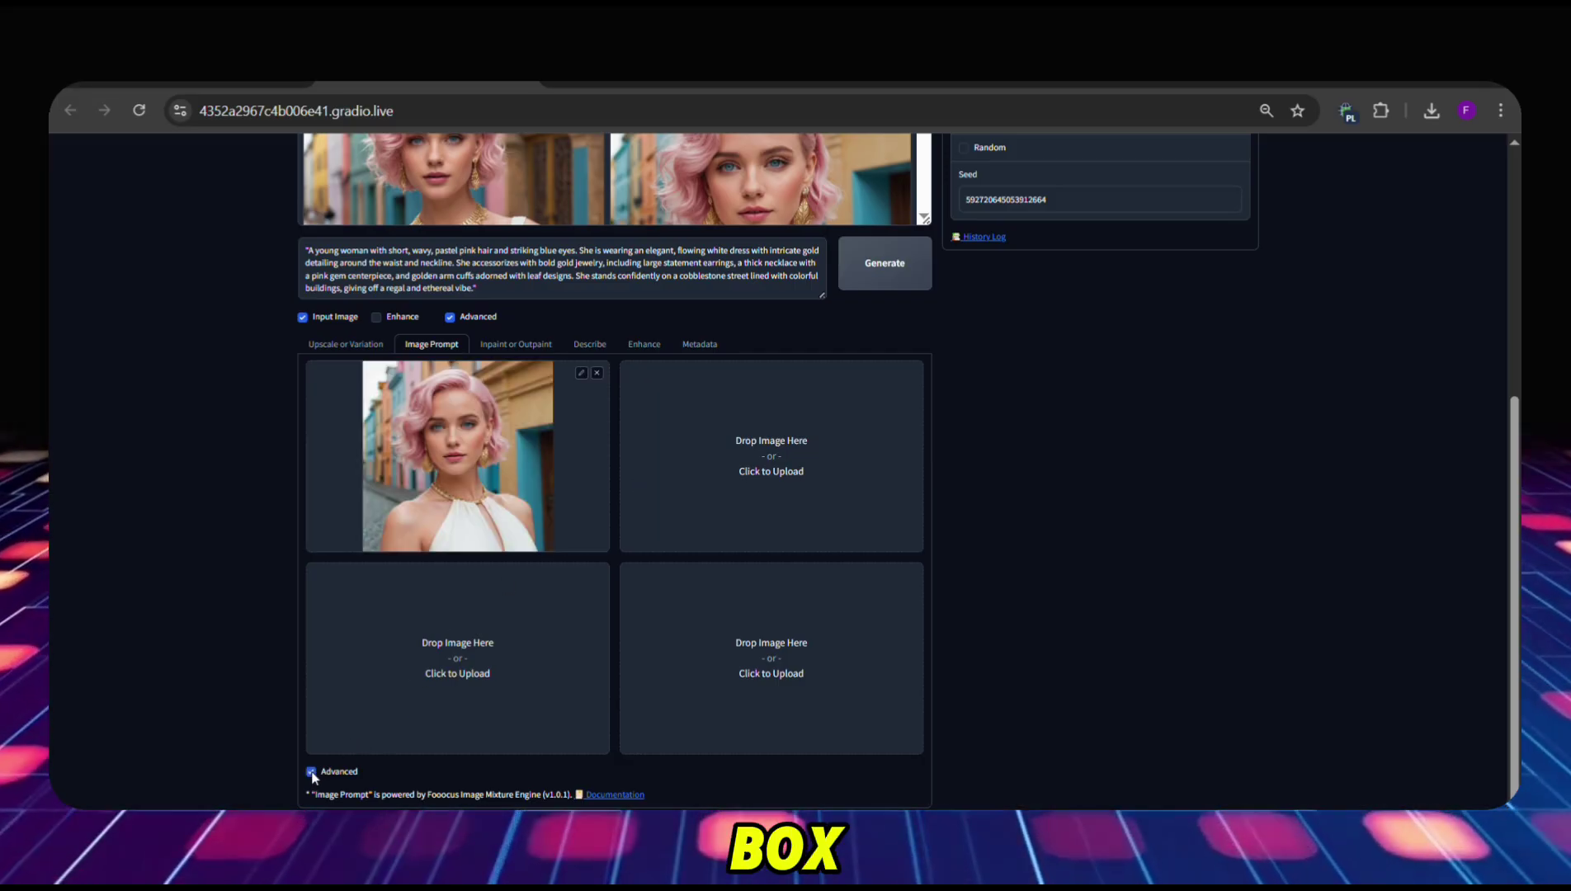
click(311, 770)
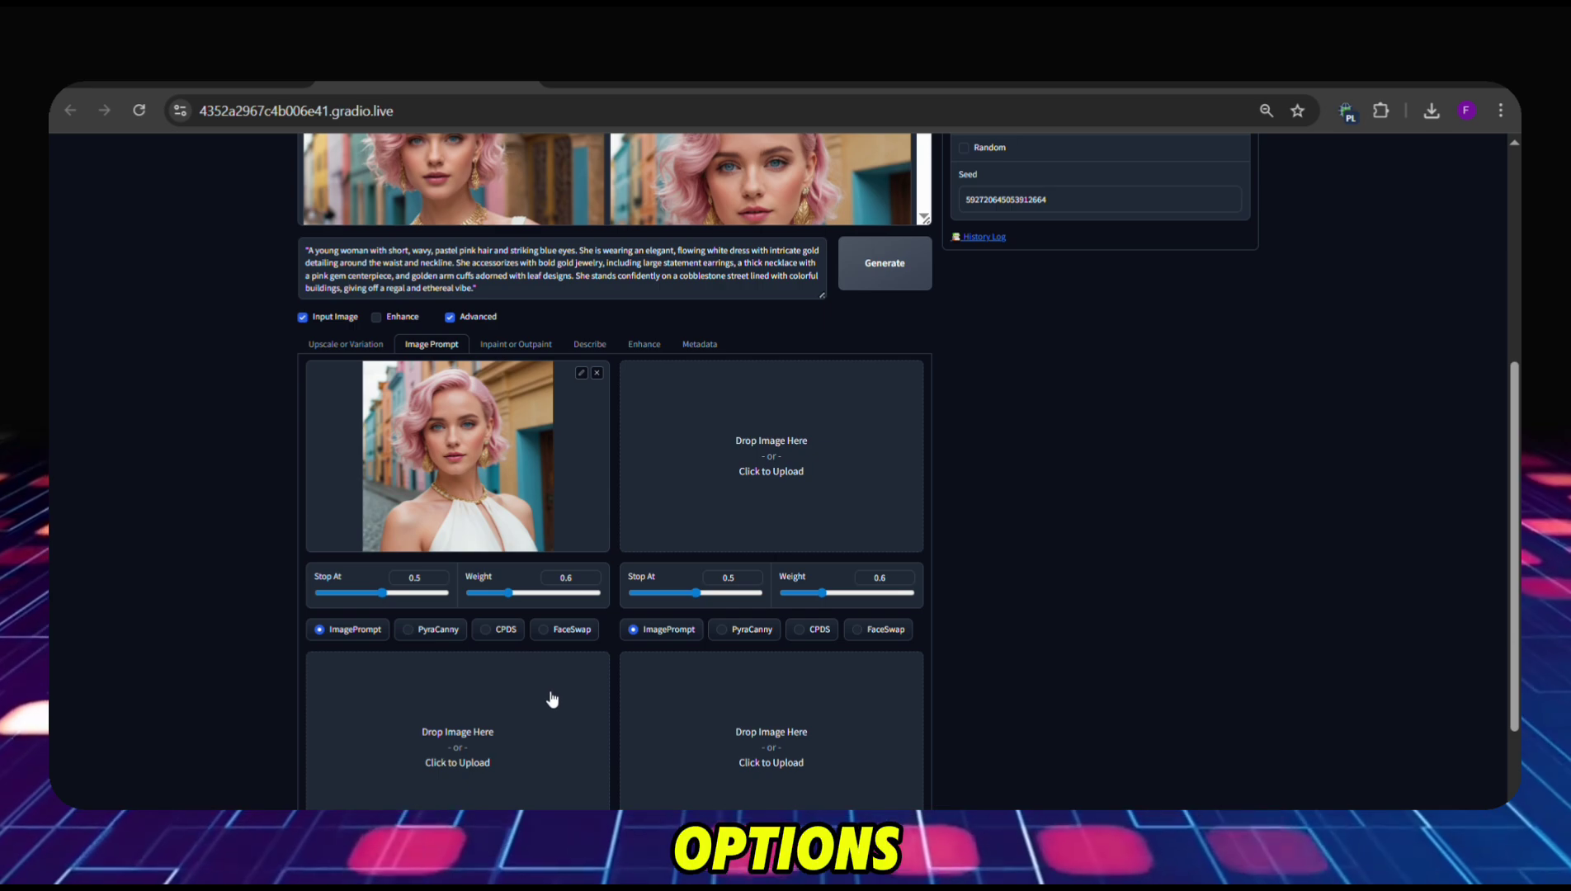
click(557, 630)
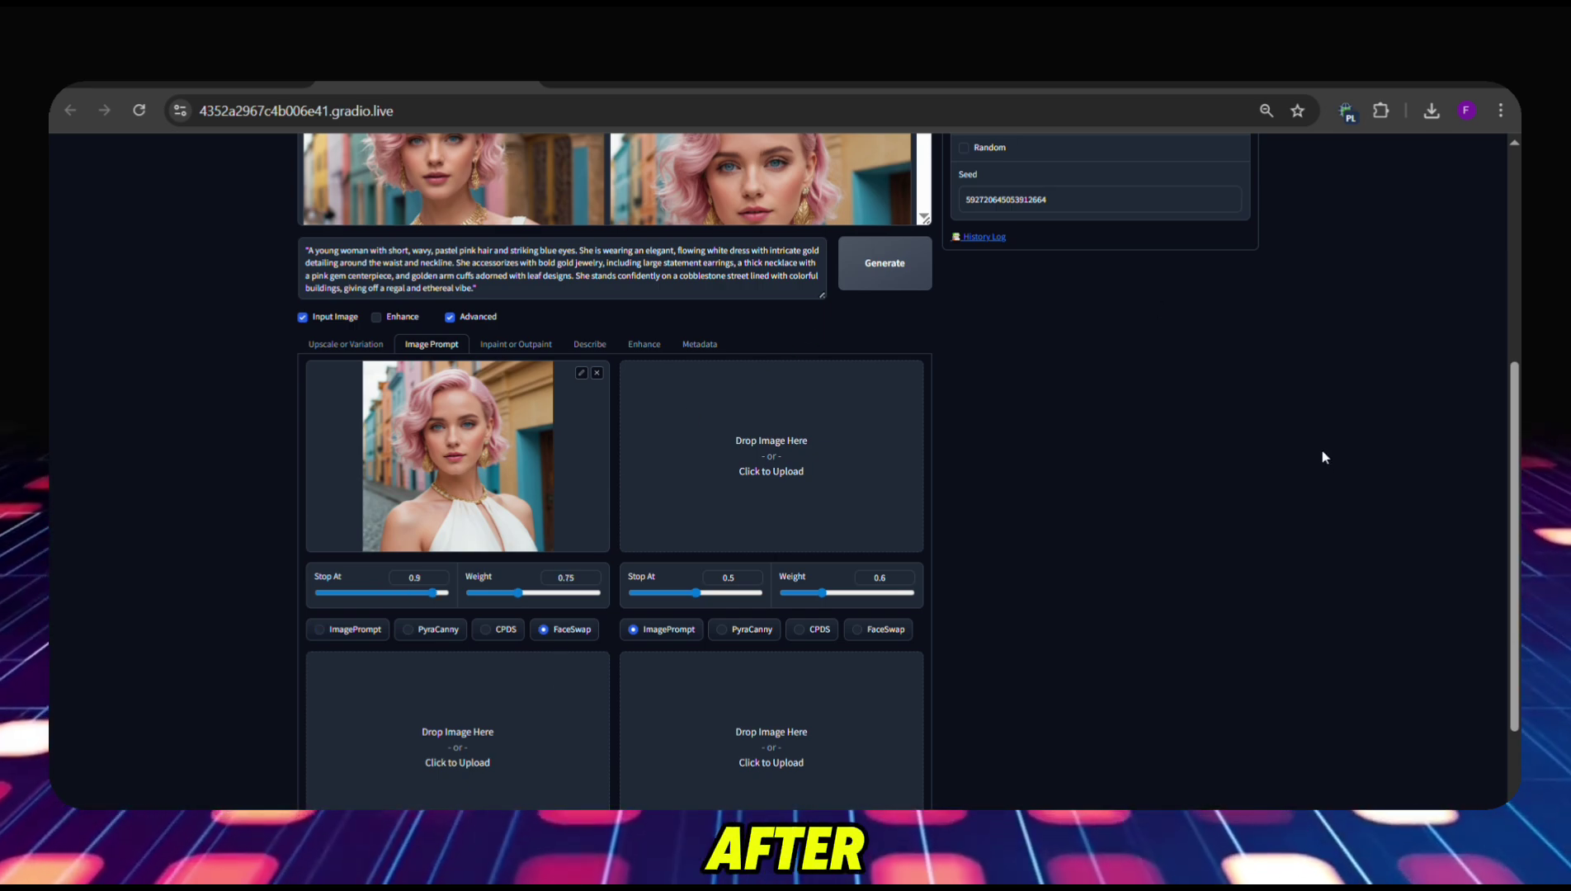
Replace the street-scene prompt with the black-gown garden prompt
scroll(1515, 404, up, 2)
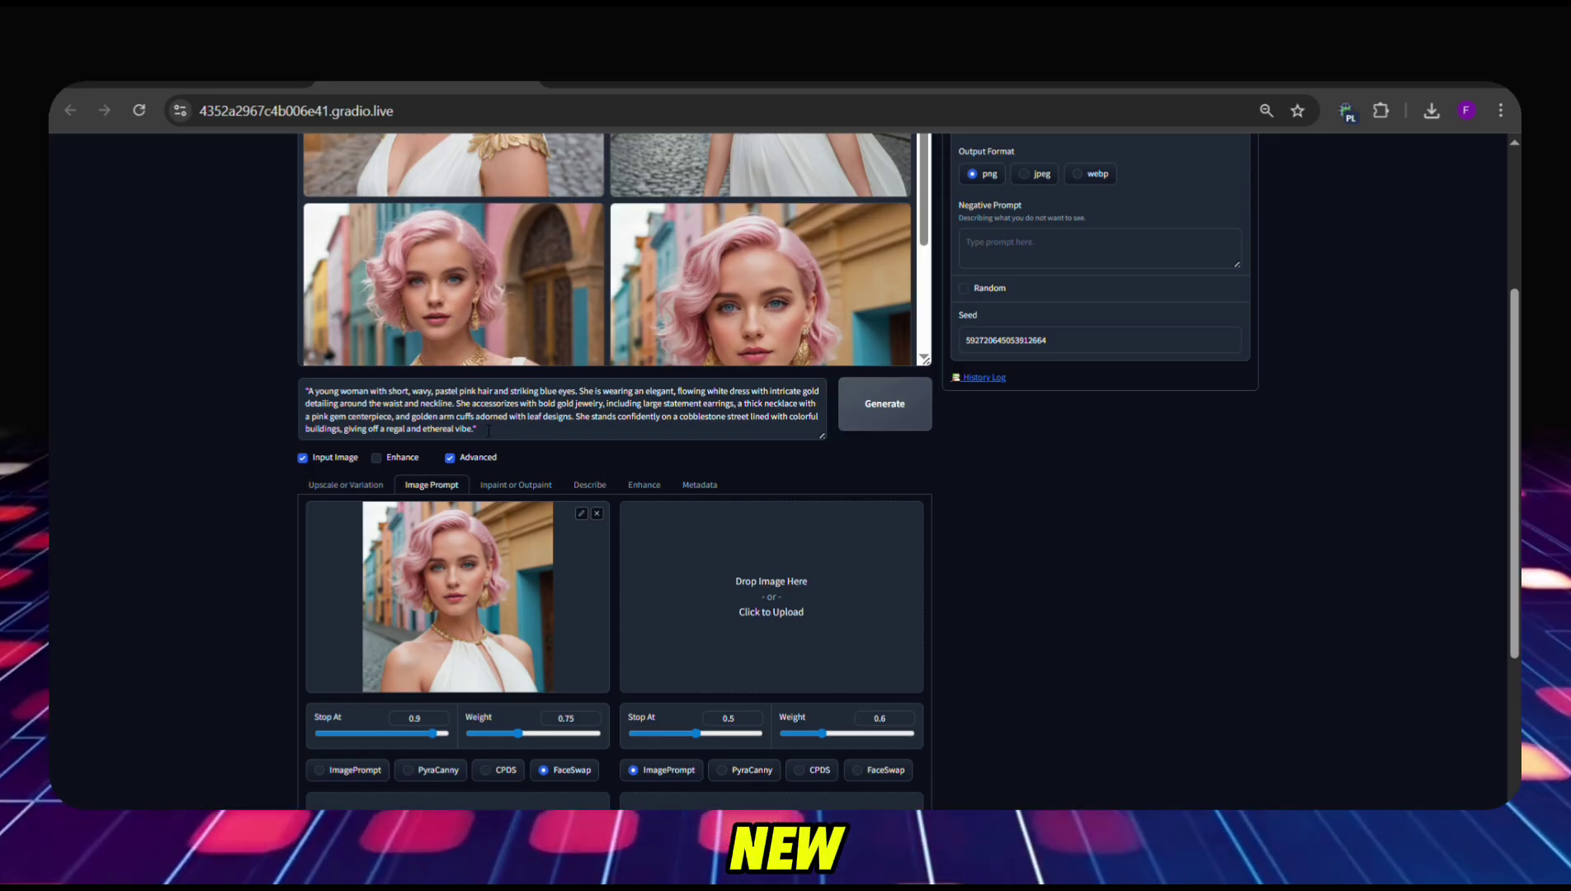
click(487, 430)
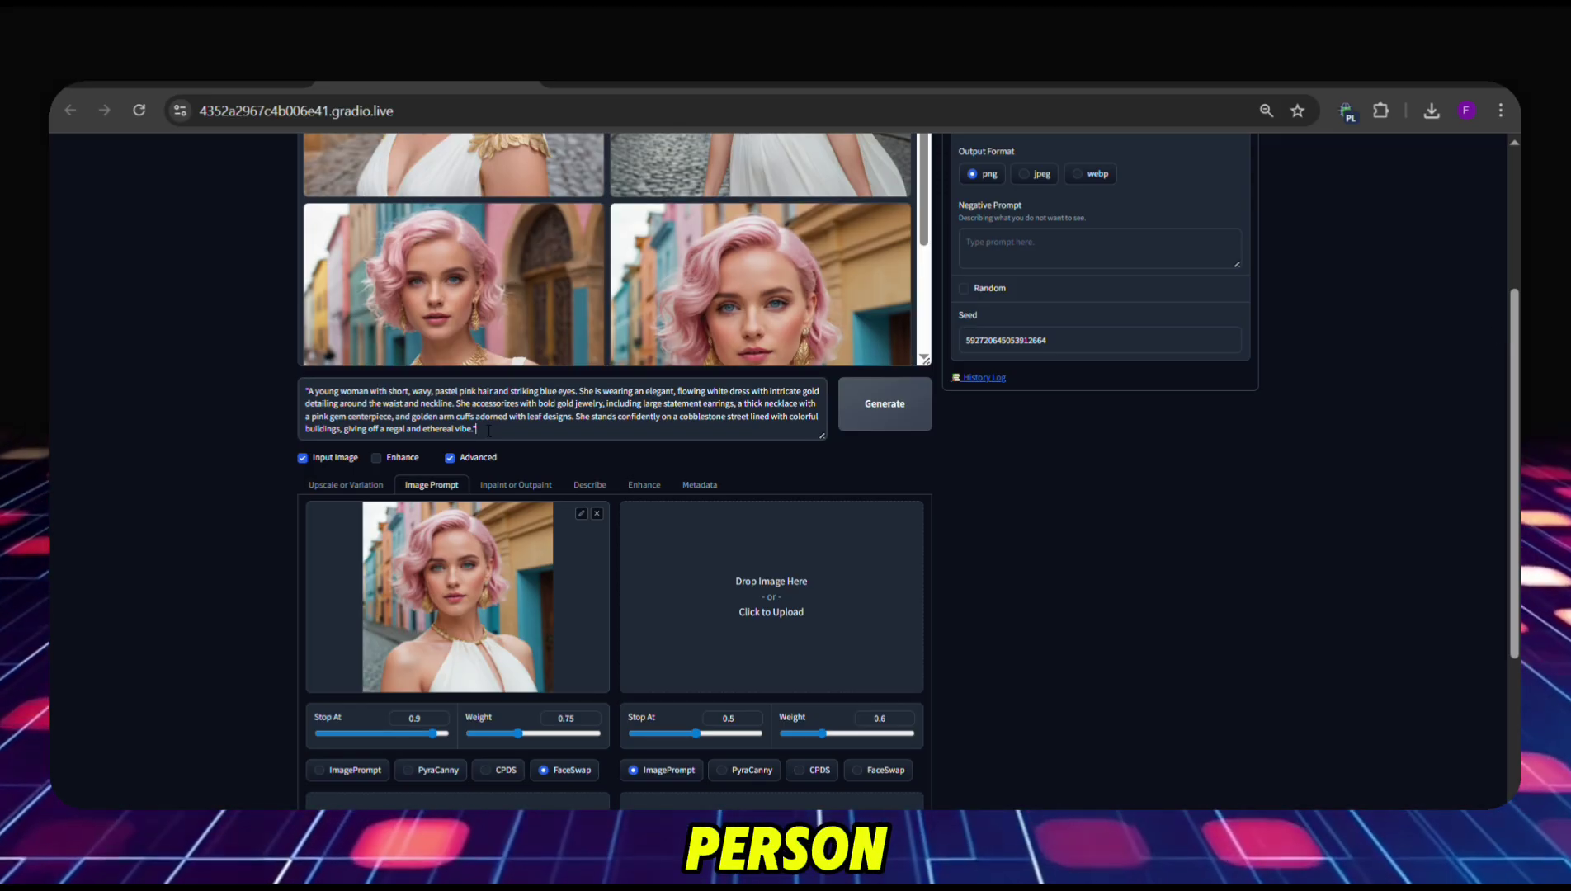
text(A young woman with short, wavy, pastel pink hair and striking blue eyes. She is wearing a sleek, modern black evening gown with silver embellishments around the neckline and waist. She accessorizes with bold gold jewelry, including large statement earrings, a thick necklace with a pink gem centerpiece, and golden arm cuffs adorned with leaf designs. She stands confidently in a lush green garden with blooming flowers and tall trees in the background, giving off a regal and elegant vibe.)
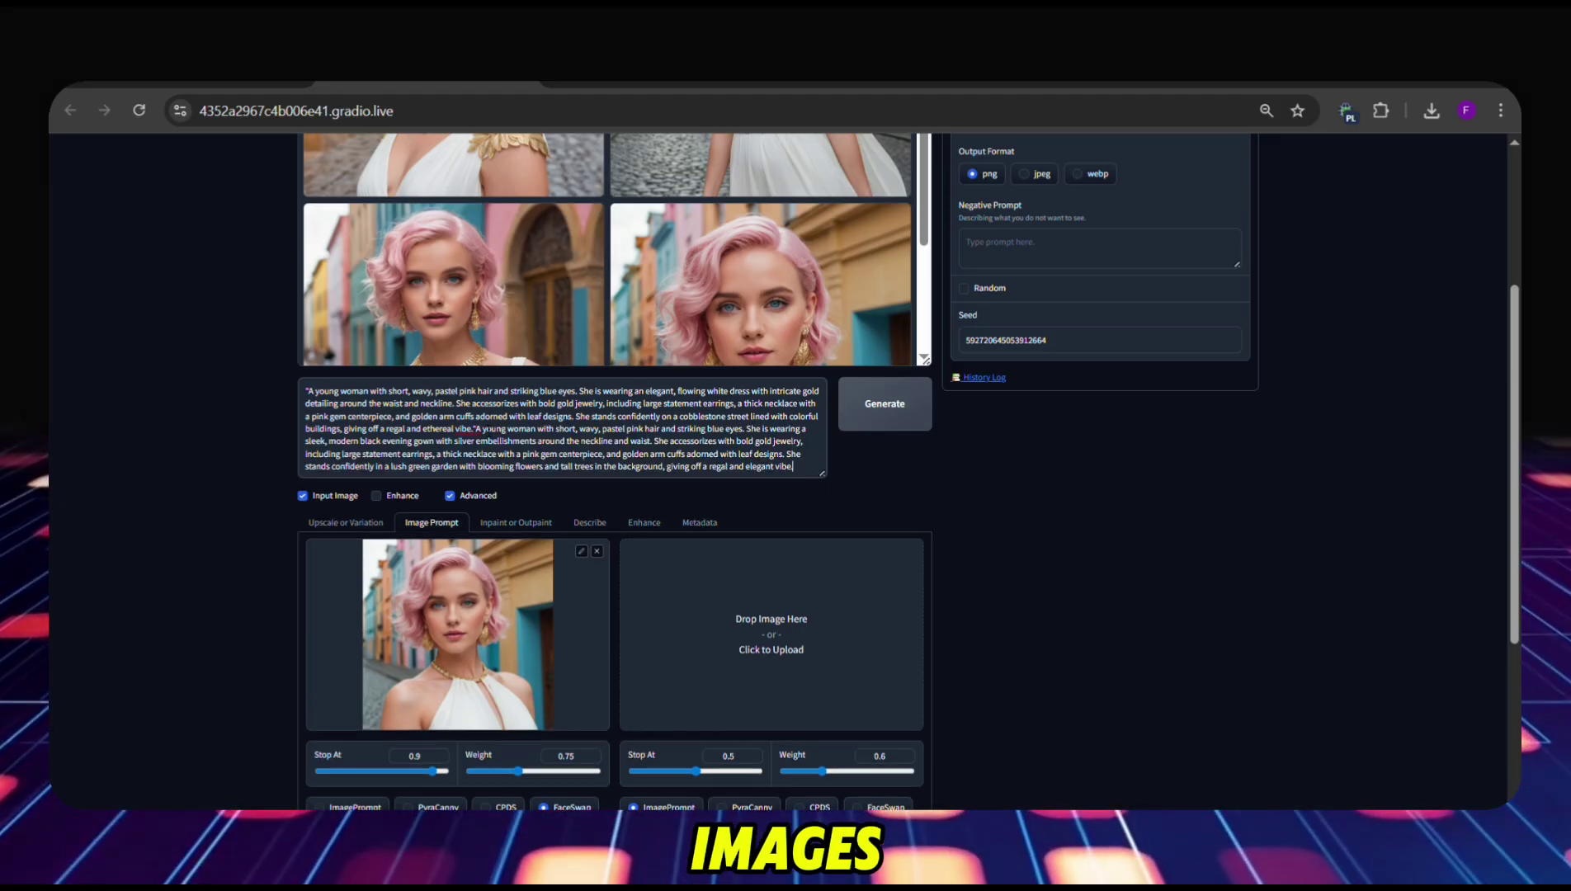
key(ctrl+a)
text(A young woman with short, wavy, pastel pink hair and striking blue eyes. She is wearing a sleek, modern black evening gown with silver embellishments around the neckline and waist. She accessorizes with bold gold jewelry, including large statement earrings, a thick necklace with a pink gem centerpiece, and golden arm cuffs adorned with leaf designs. She stands confidently in a lush green garden with blooming flowers and tall trees in the background, giving off a regal and elegant vibe.)
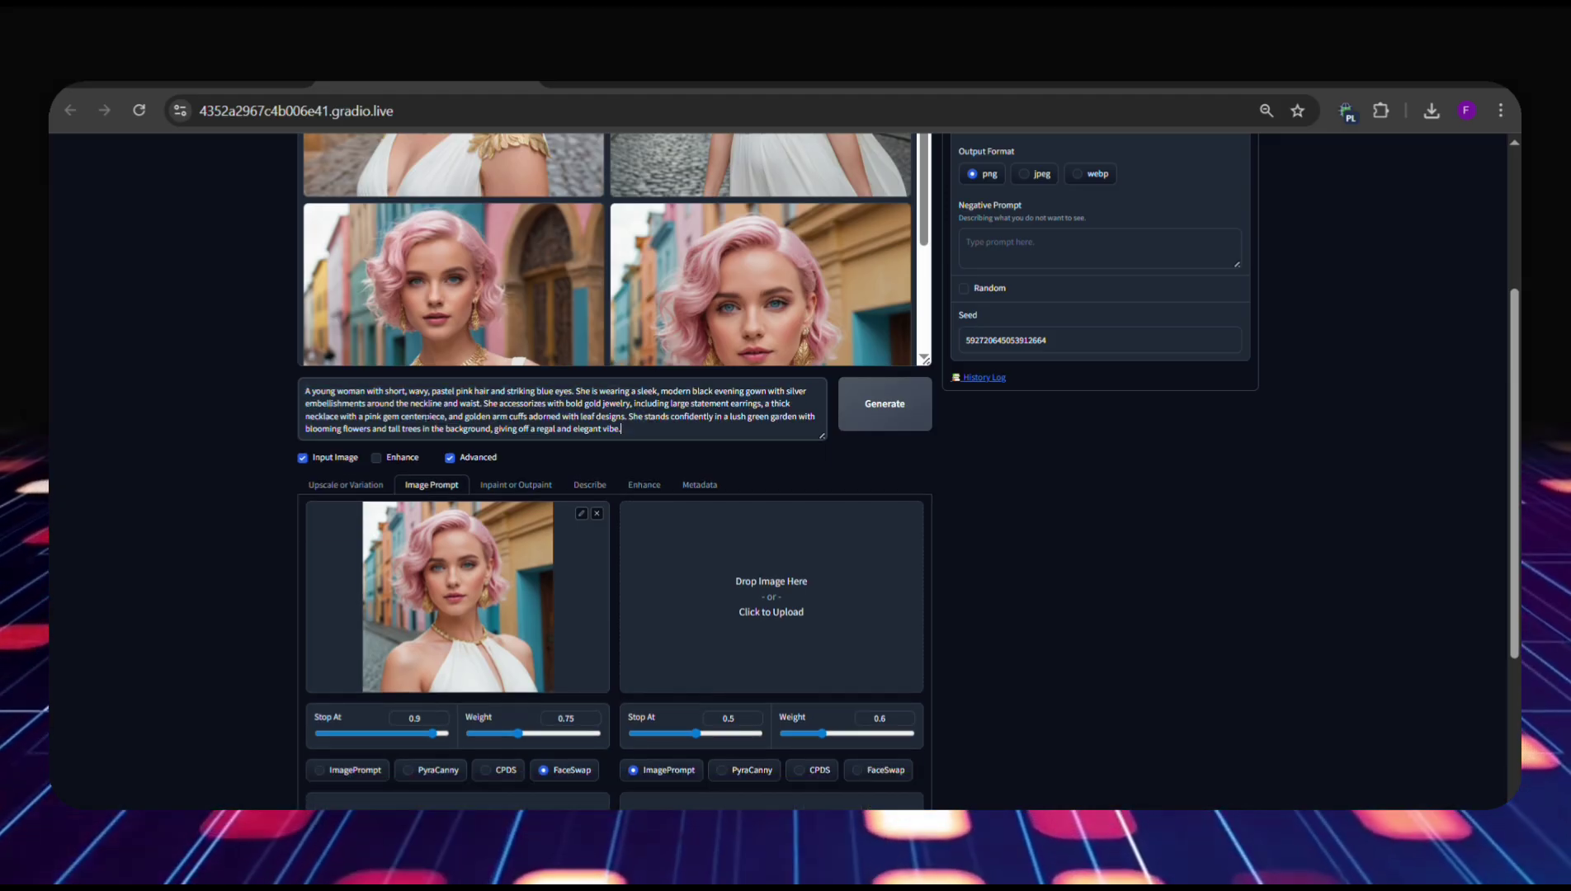
Generate the black-gown garden images, then scroll down to the Image Prompt panels
click(904, 406)
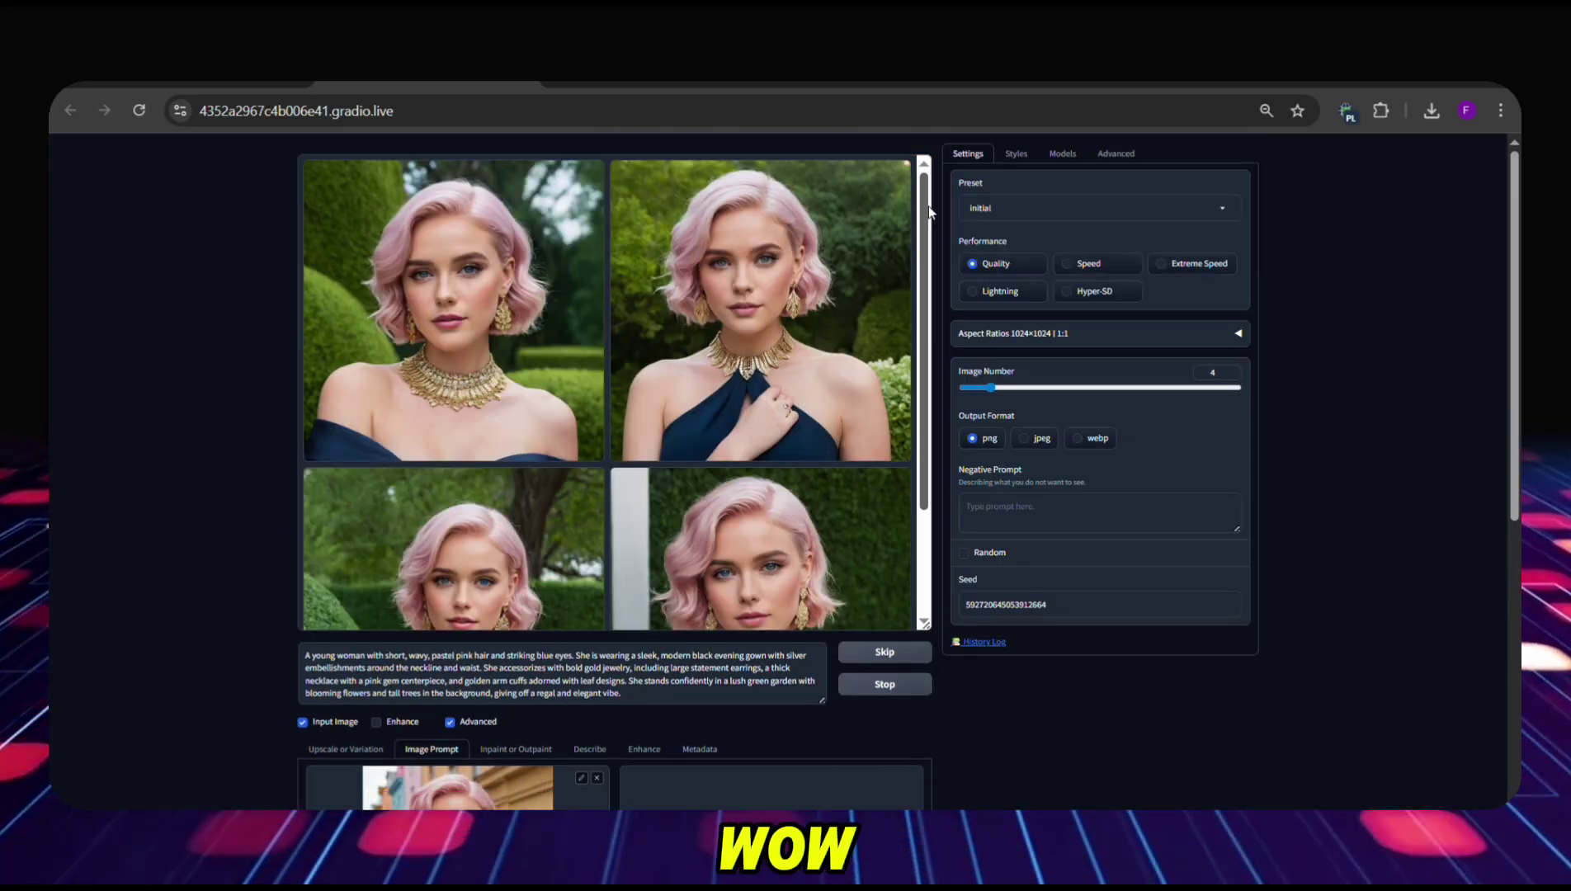
scroll(937, 239, down, 2)
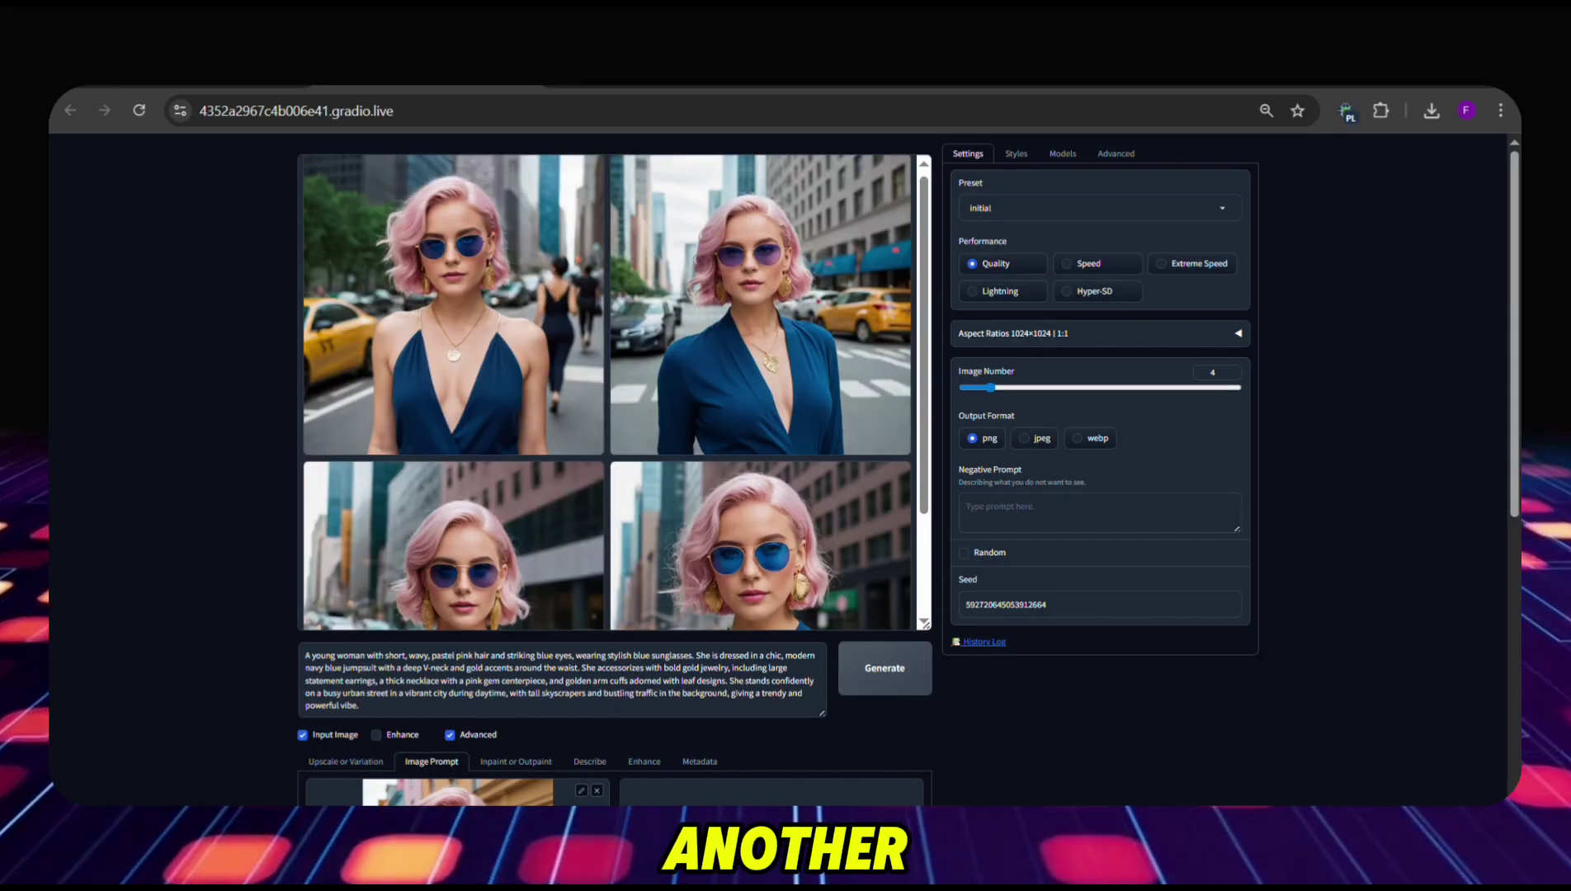
drag(1513, 209, 1510, 418)
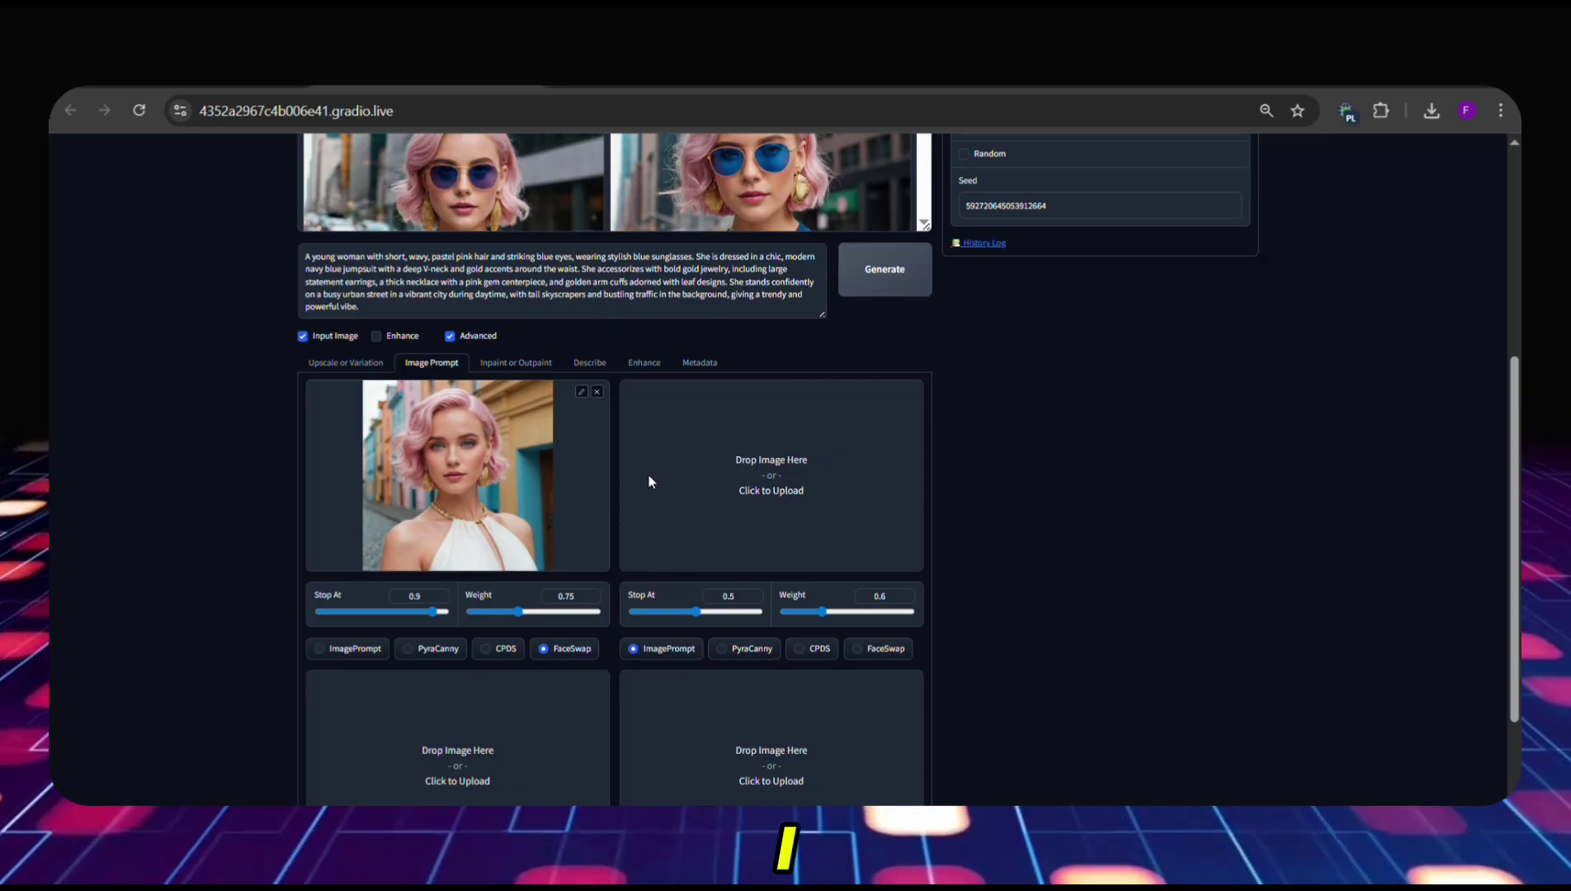
Set the second reference photo to PyraCanny for pose, generate, and review the four results
click(723, 649)
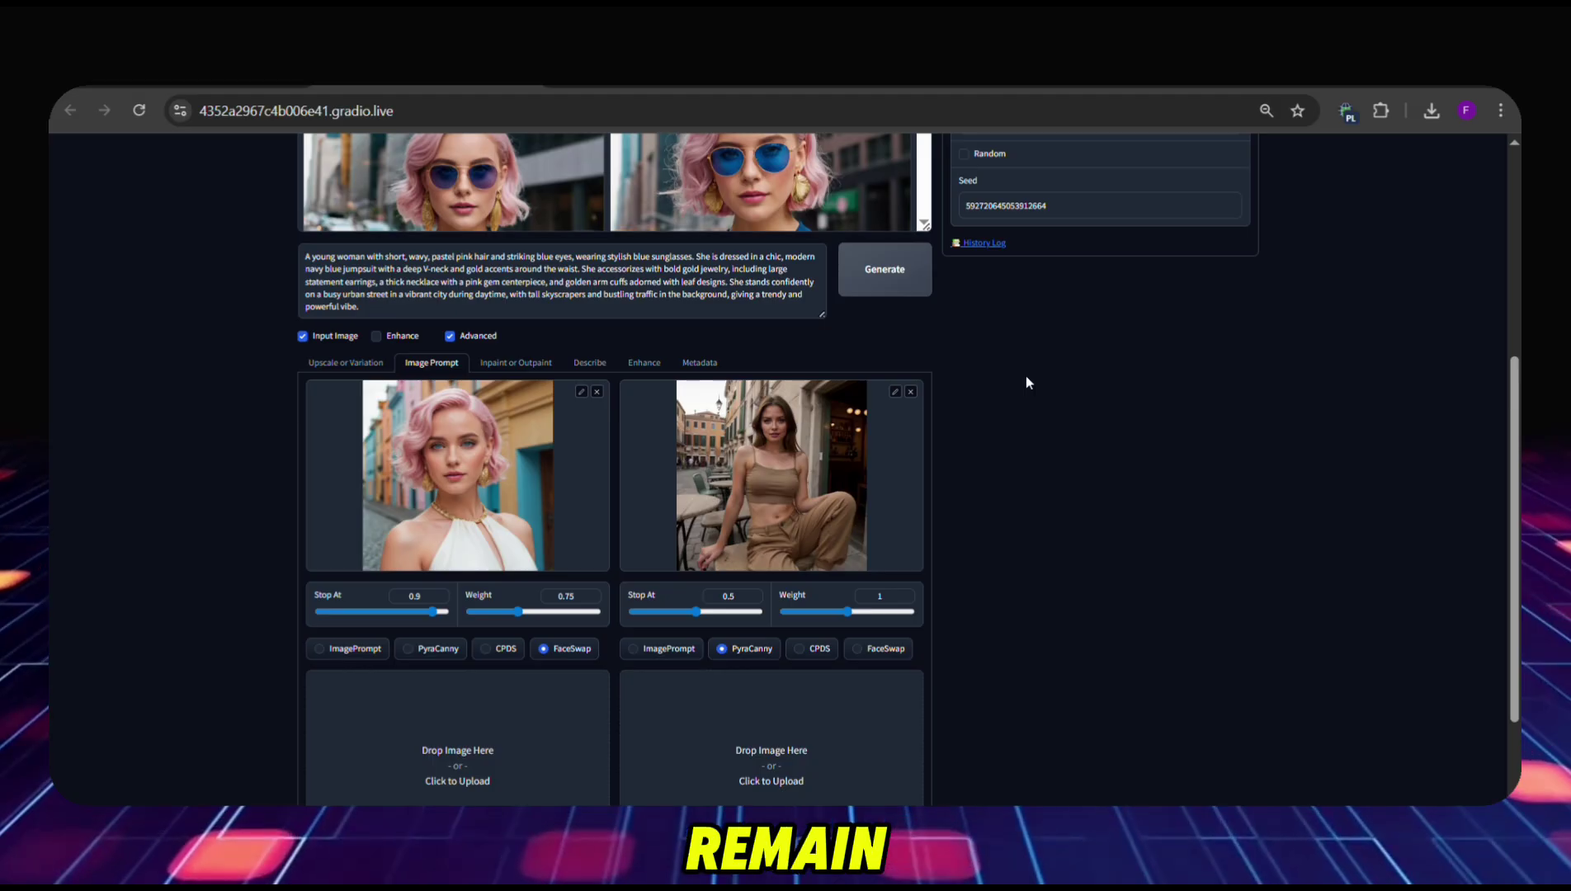
click(899, 273)
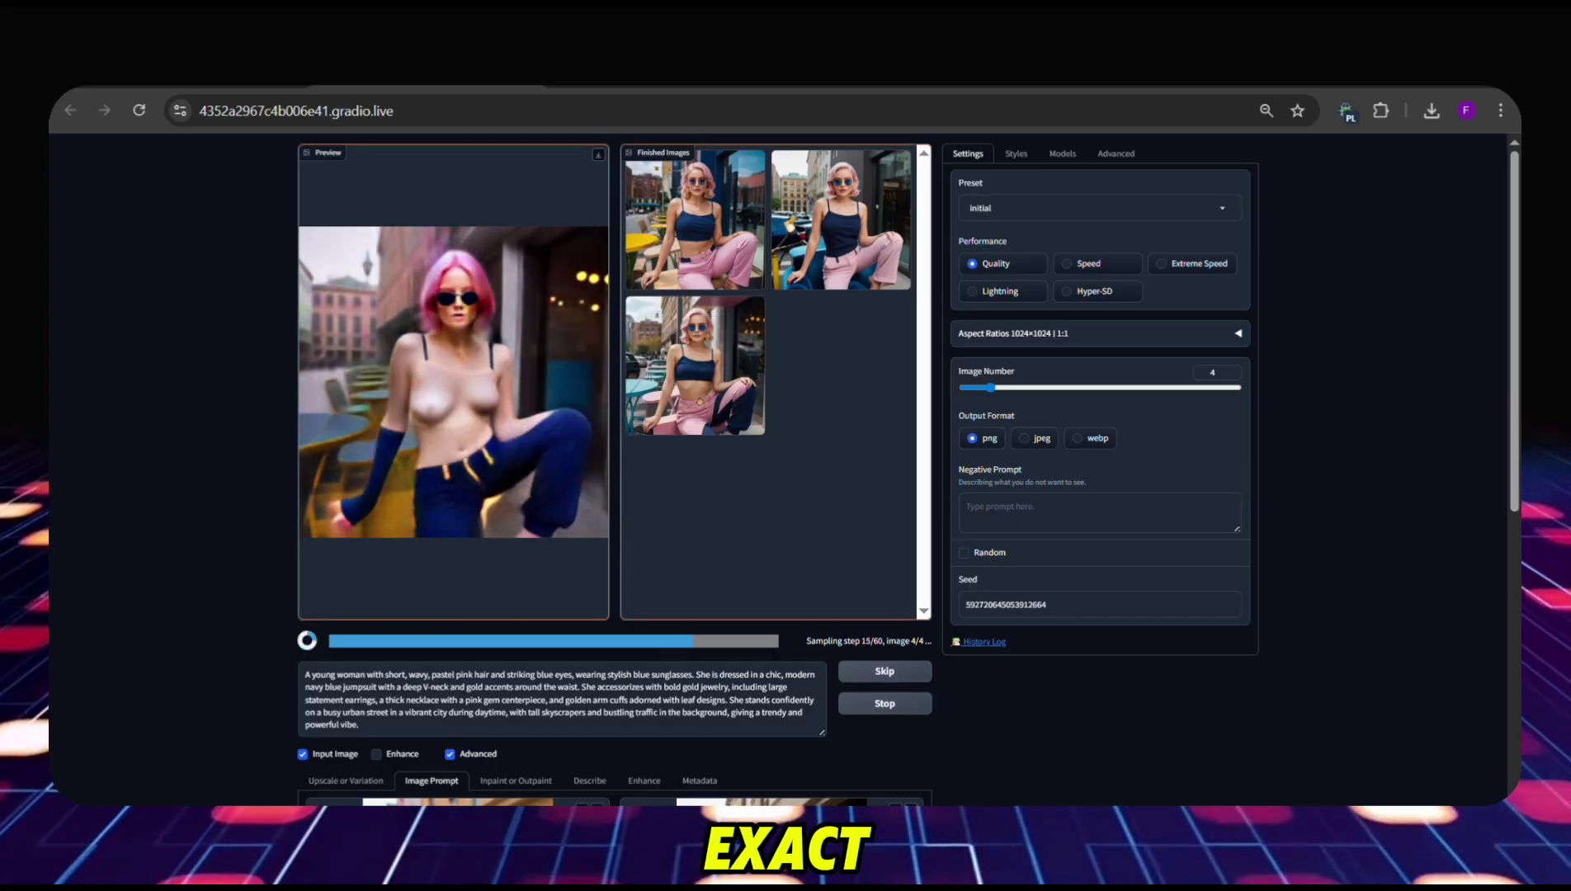
click(601, 611)
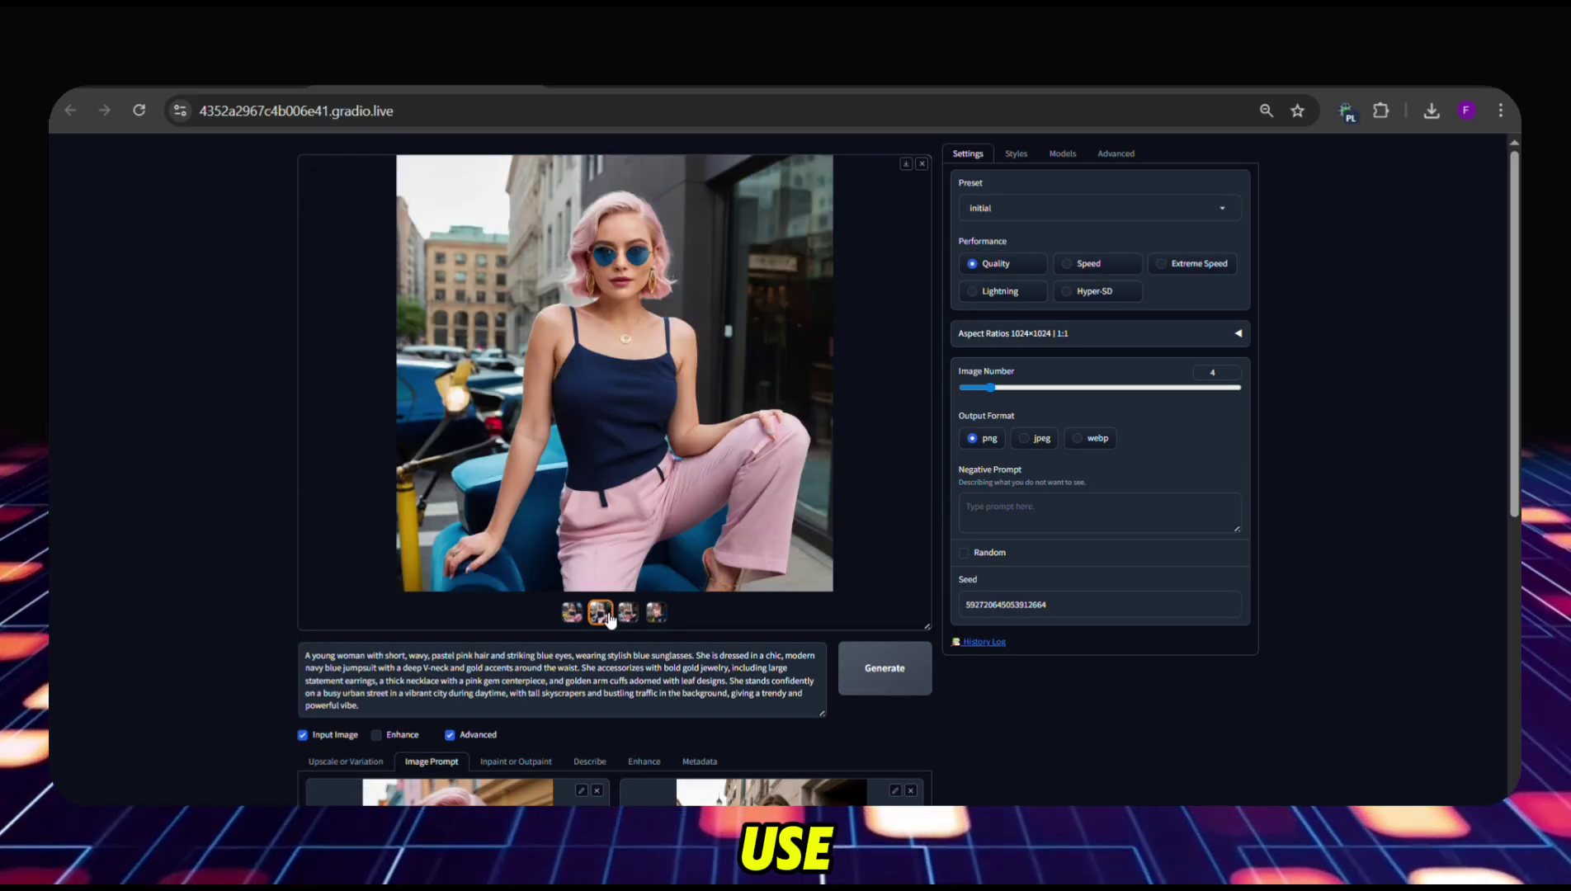
click(641, 617)
click(656, 613)
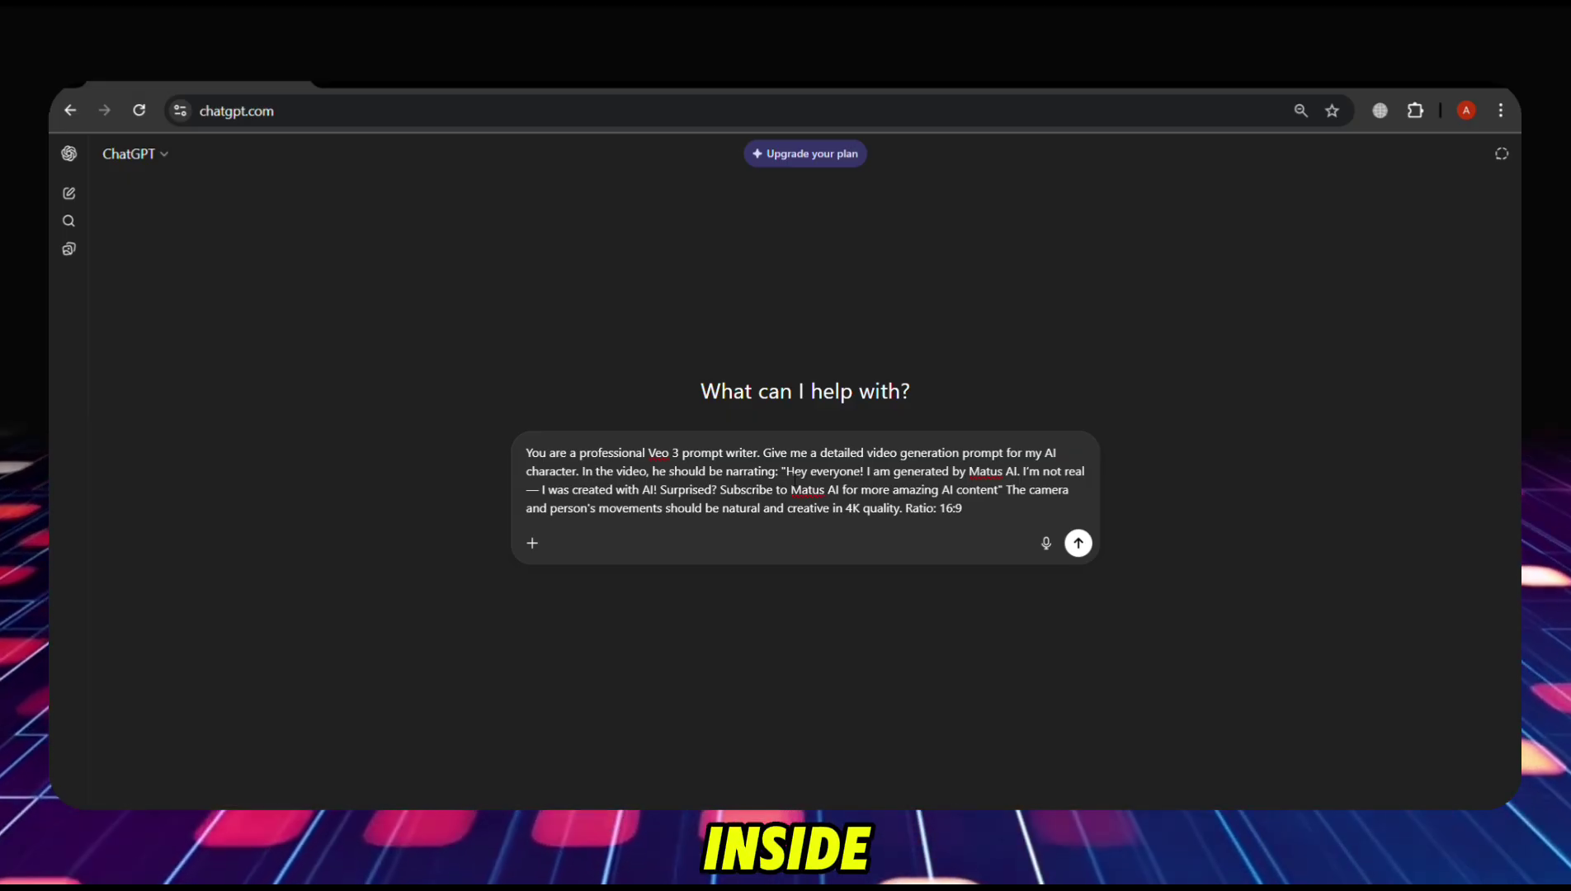
Send the 4K 16:9 narration Veo 3 request and scroll through ChatGPT's reply
drag(923, 478, 978, 493)
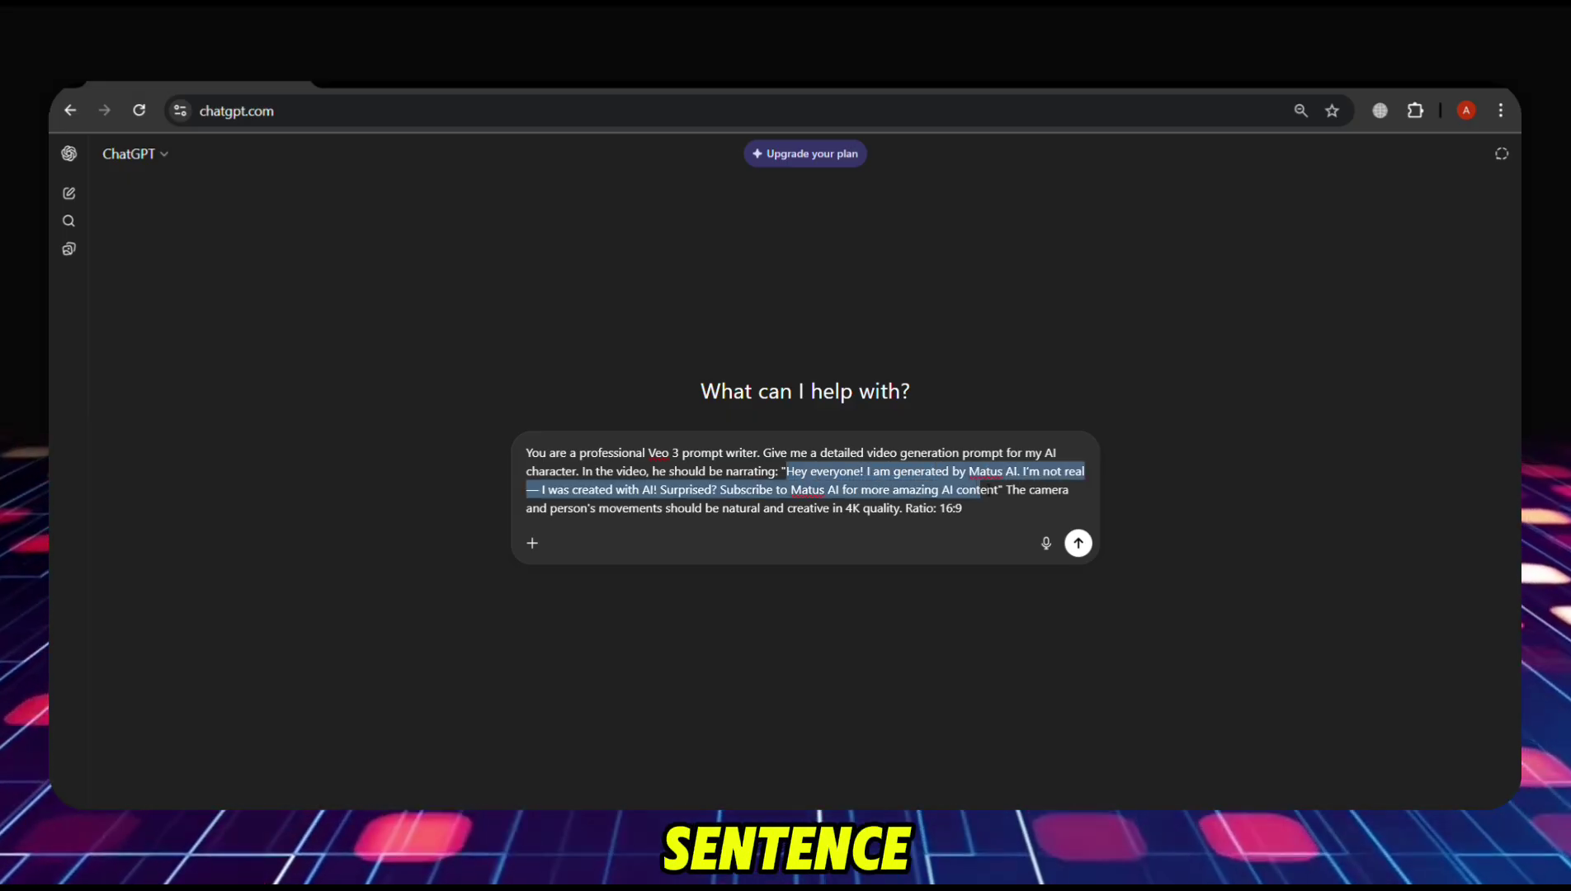
click(1078, 543)
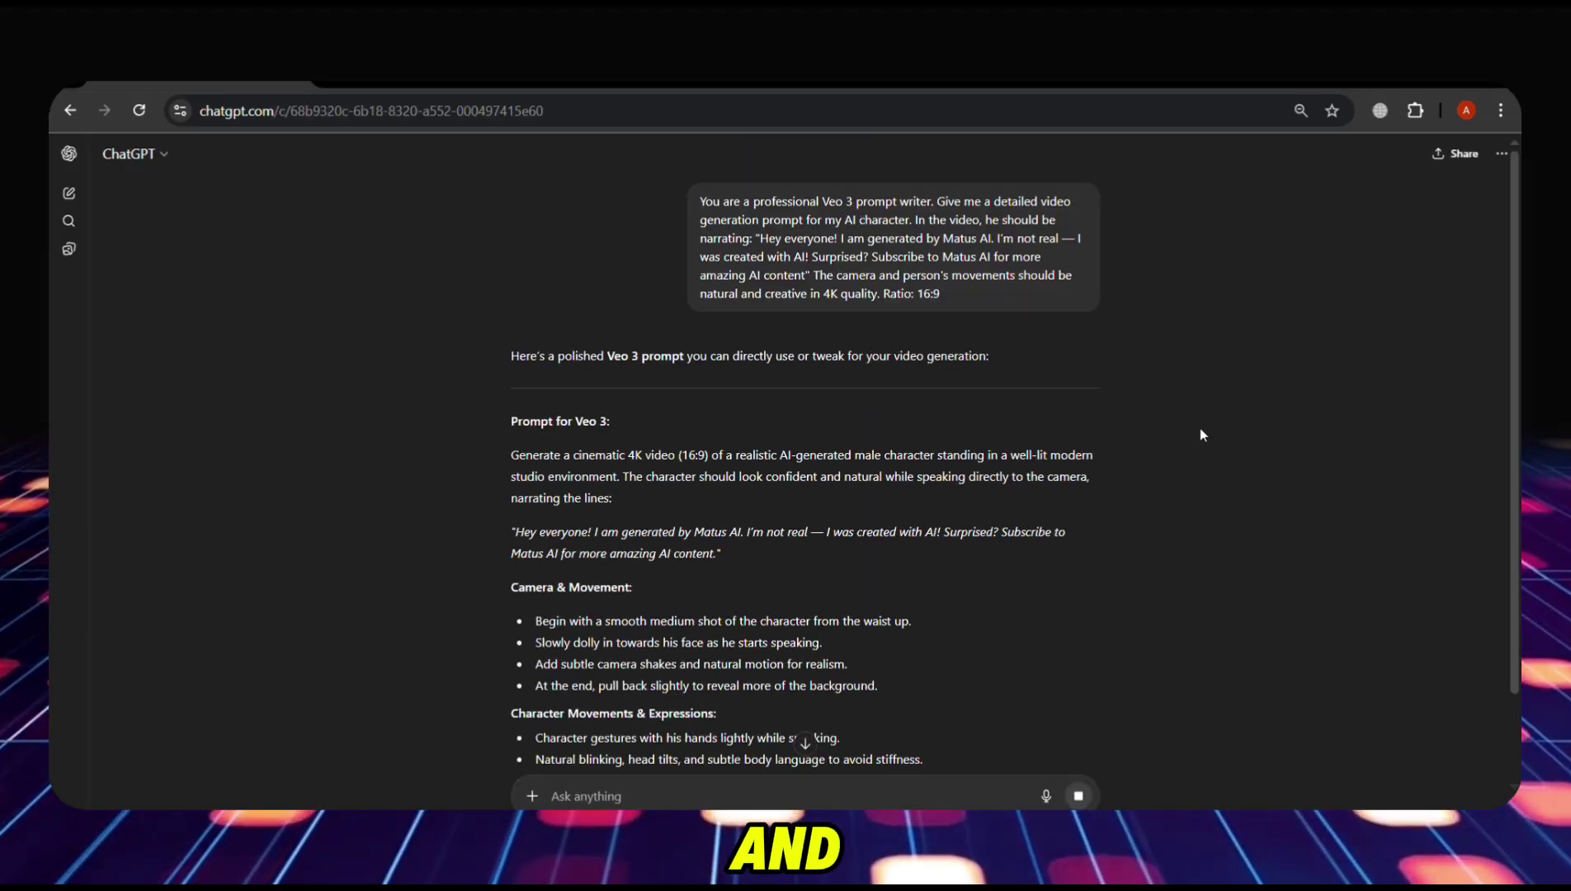
scroll(1201, 434, down, 4)
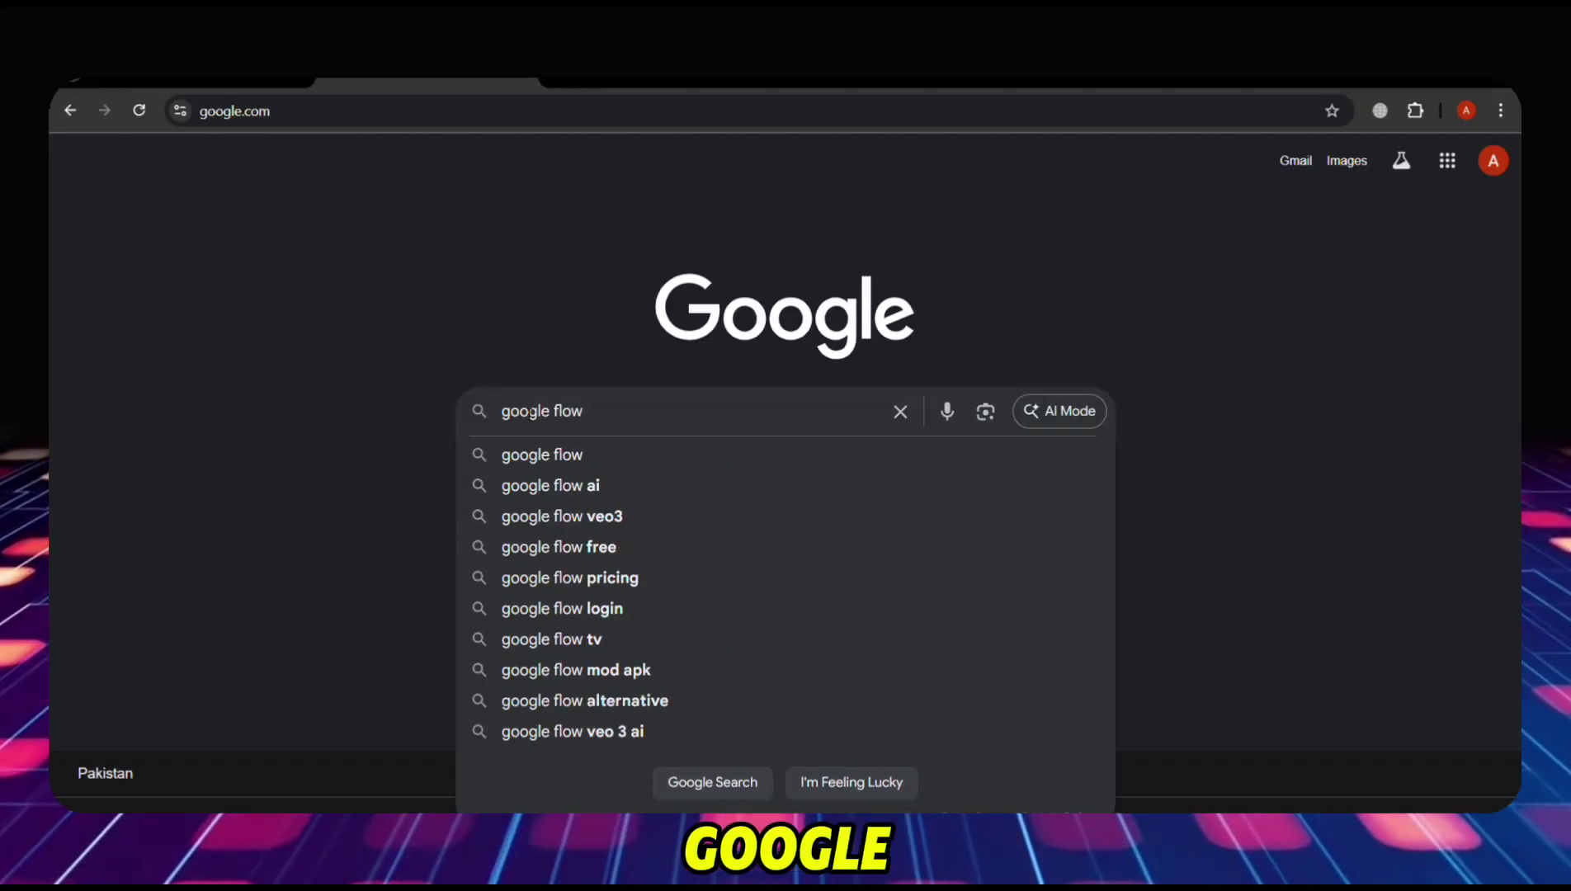
Search 'google flow', open the labs.google Flow page, and choose Create with Flow
key(Return)
click(262, 359)
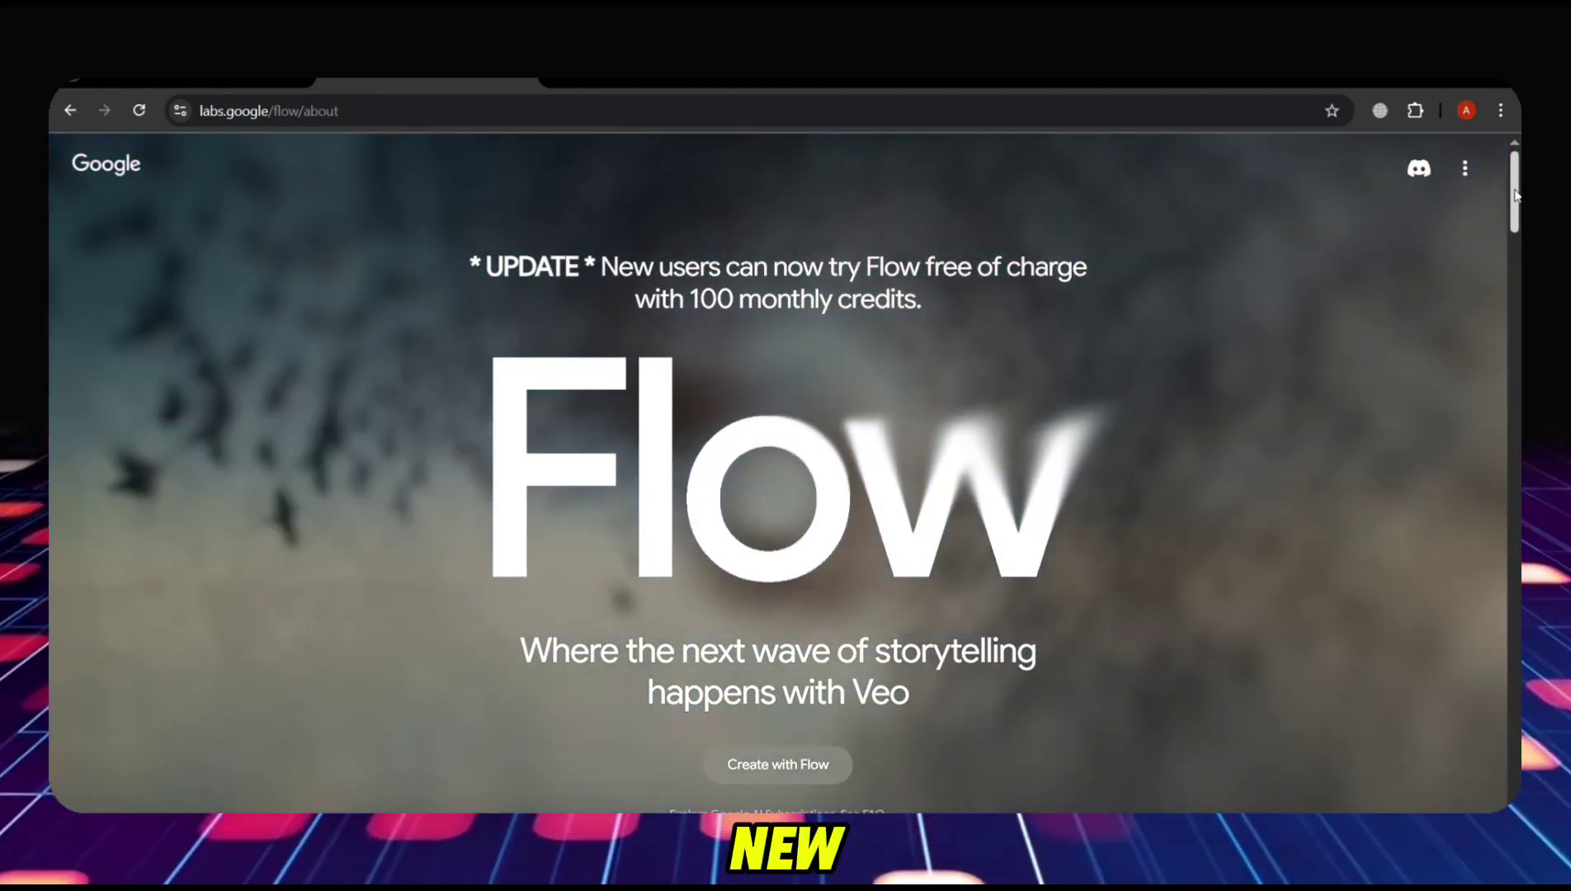
mouse_move(1515, 195)
mouse_down()
mouse_move(1490, 404)
mouse_move(1497, 519)
mouse_move(1517, 183)
mouse_up()
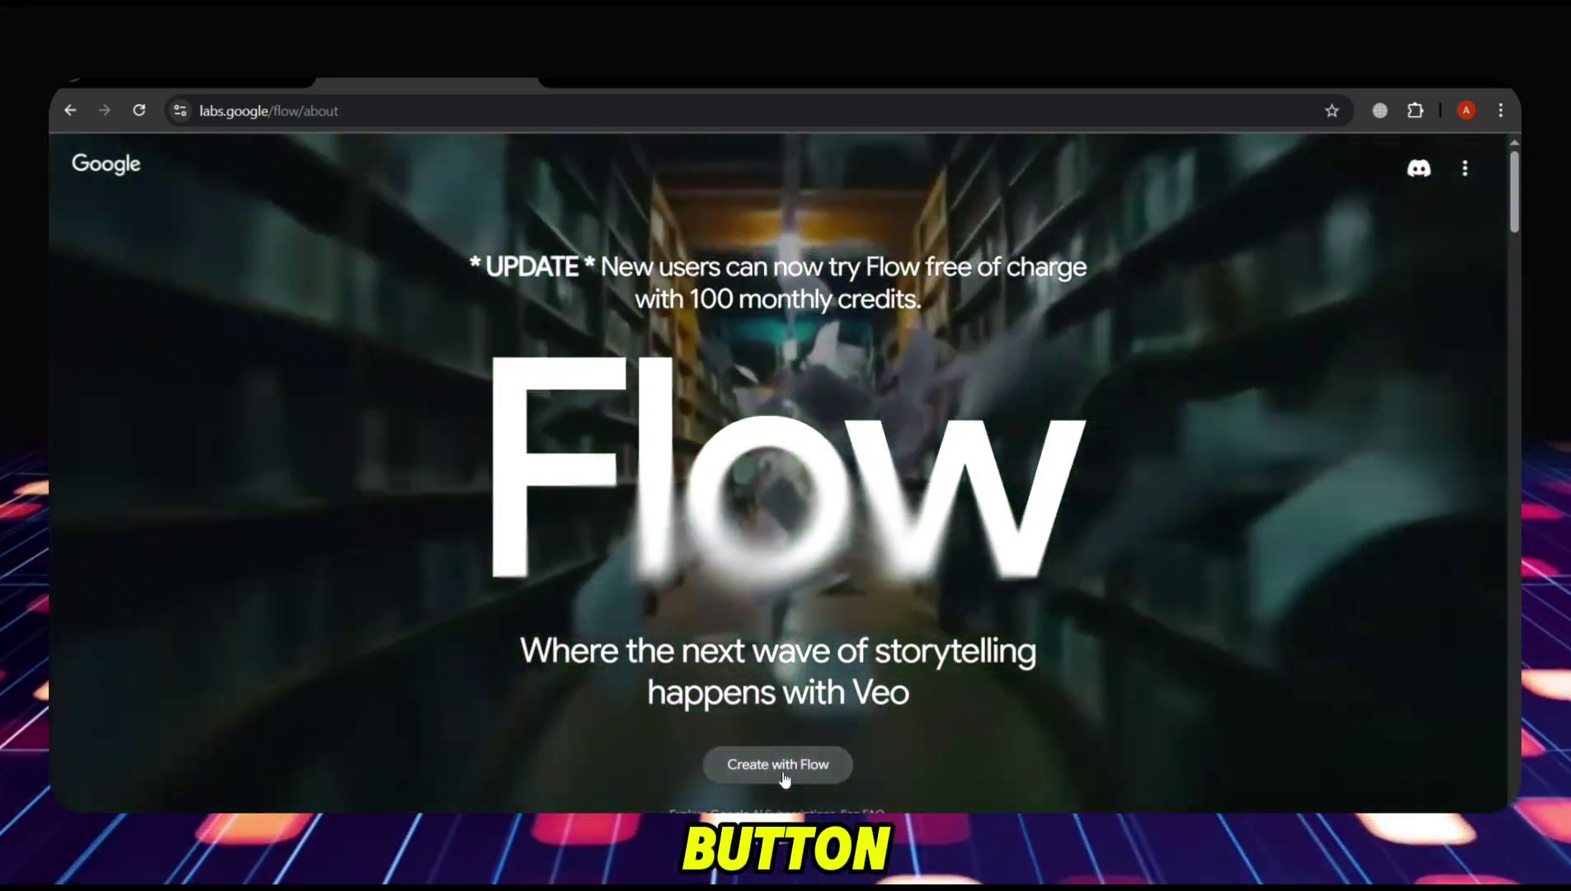
click(779, 764)
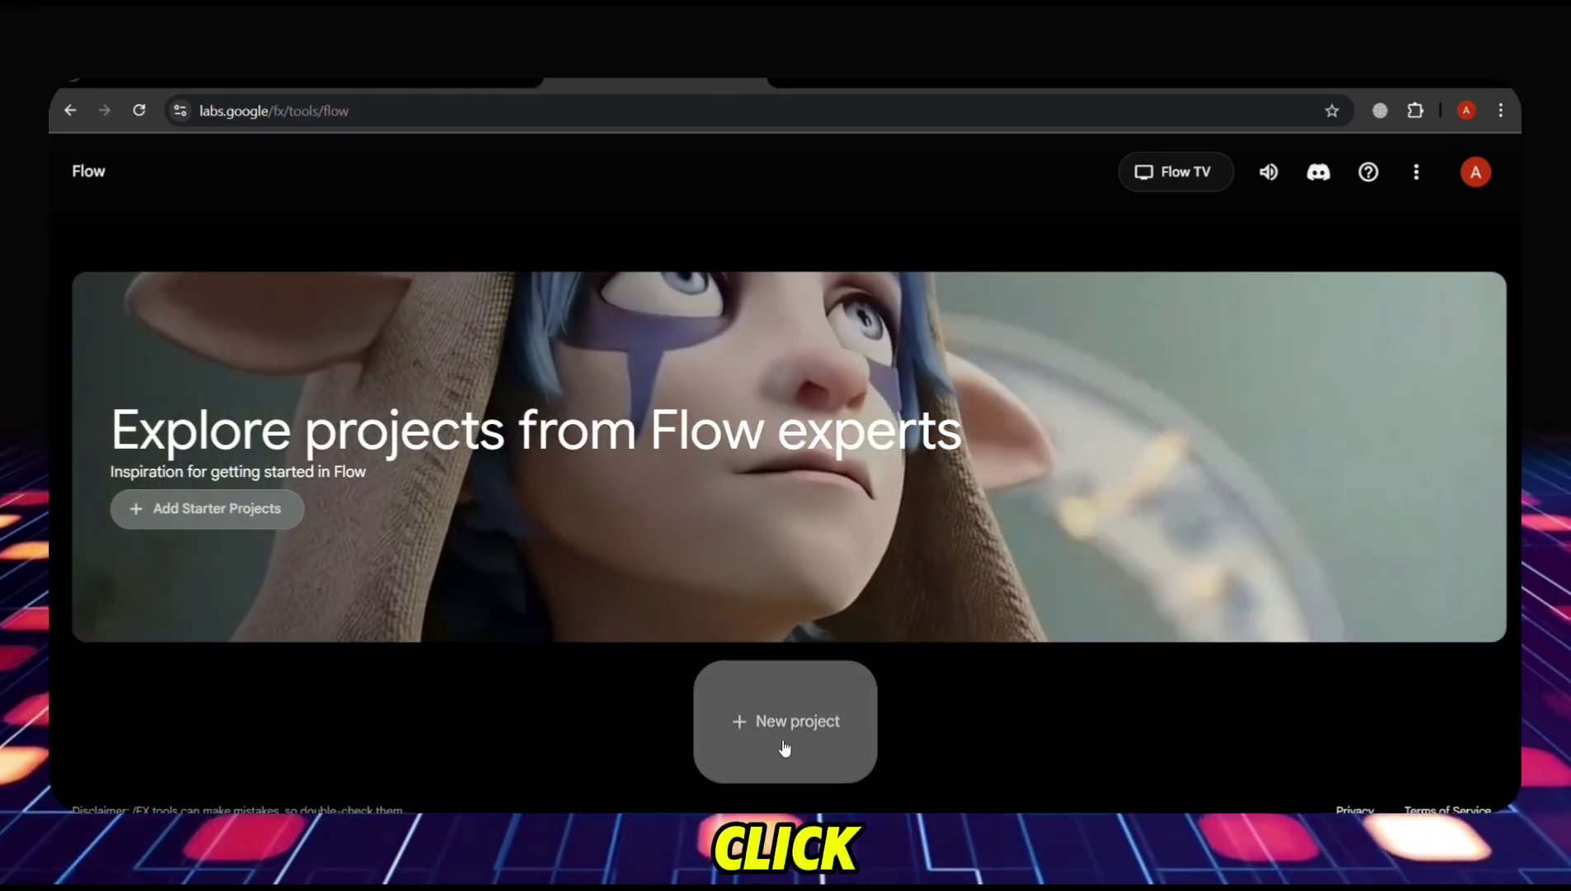
Create a new Flow project in Frames to Video mode with Veo 3 - Fast, then pick the first frame slot
click(785, 742)
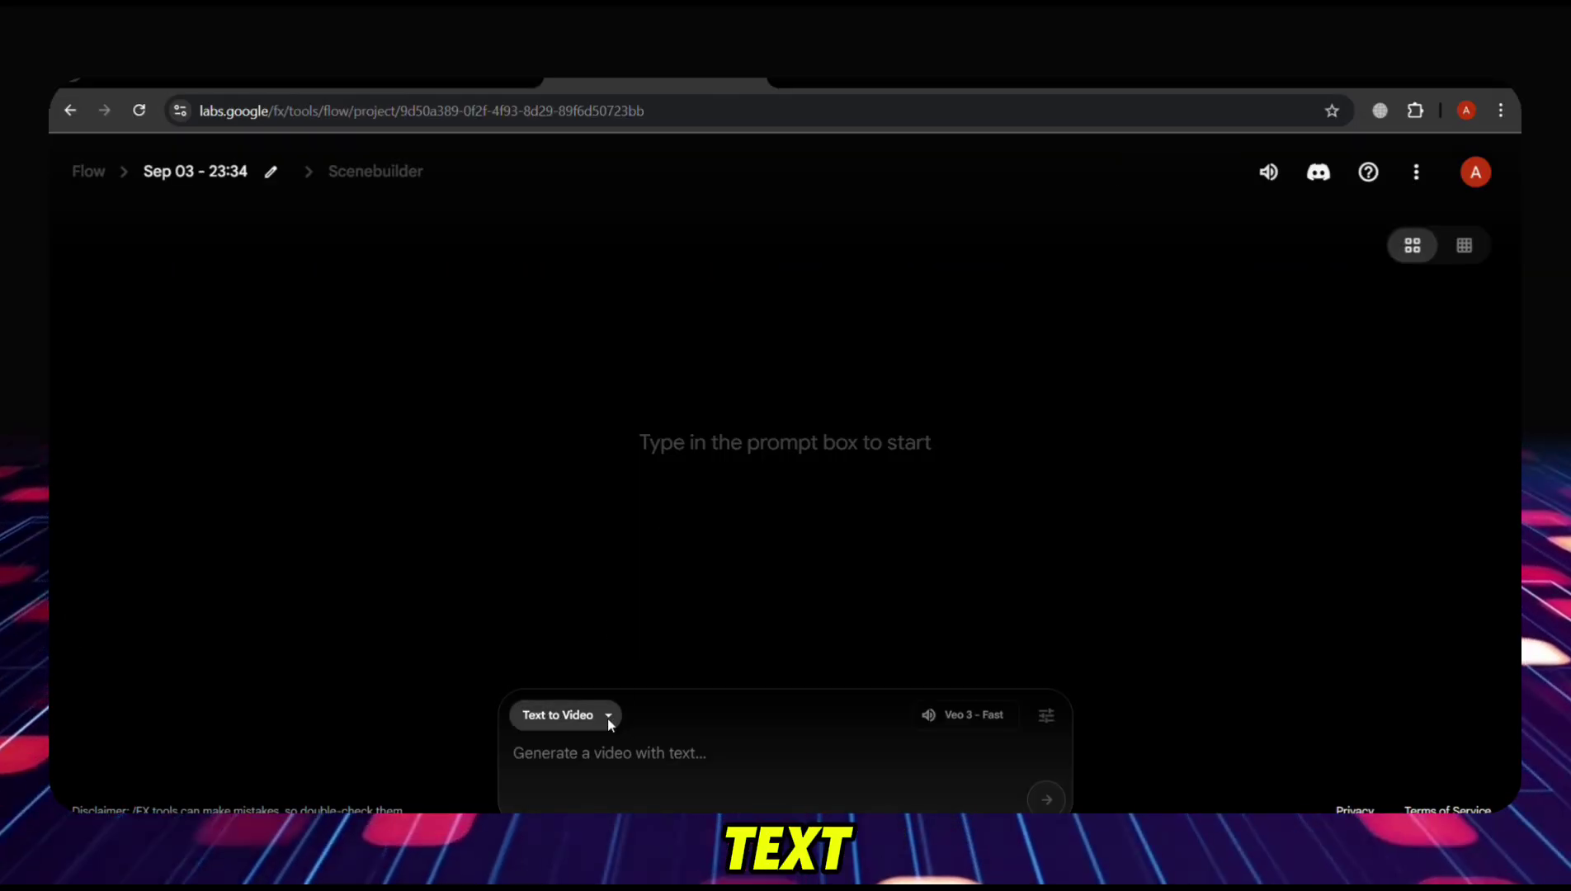
click(609, 716)
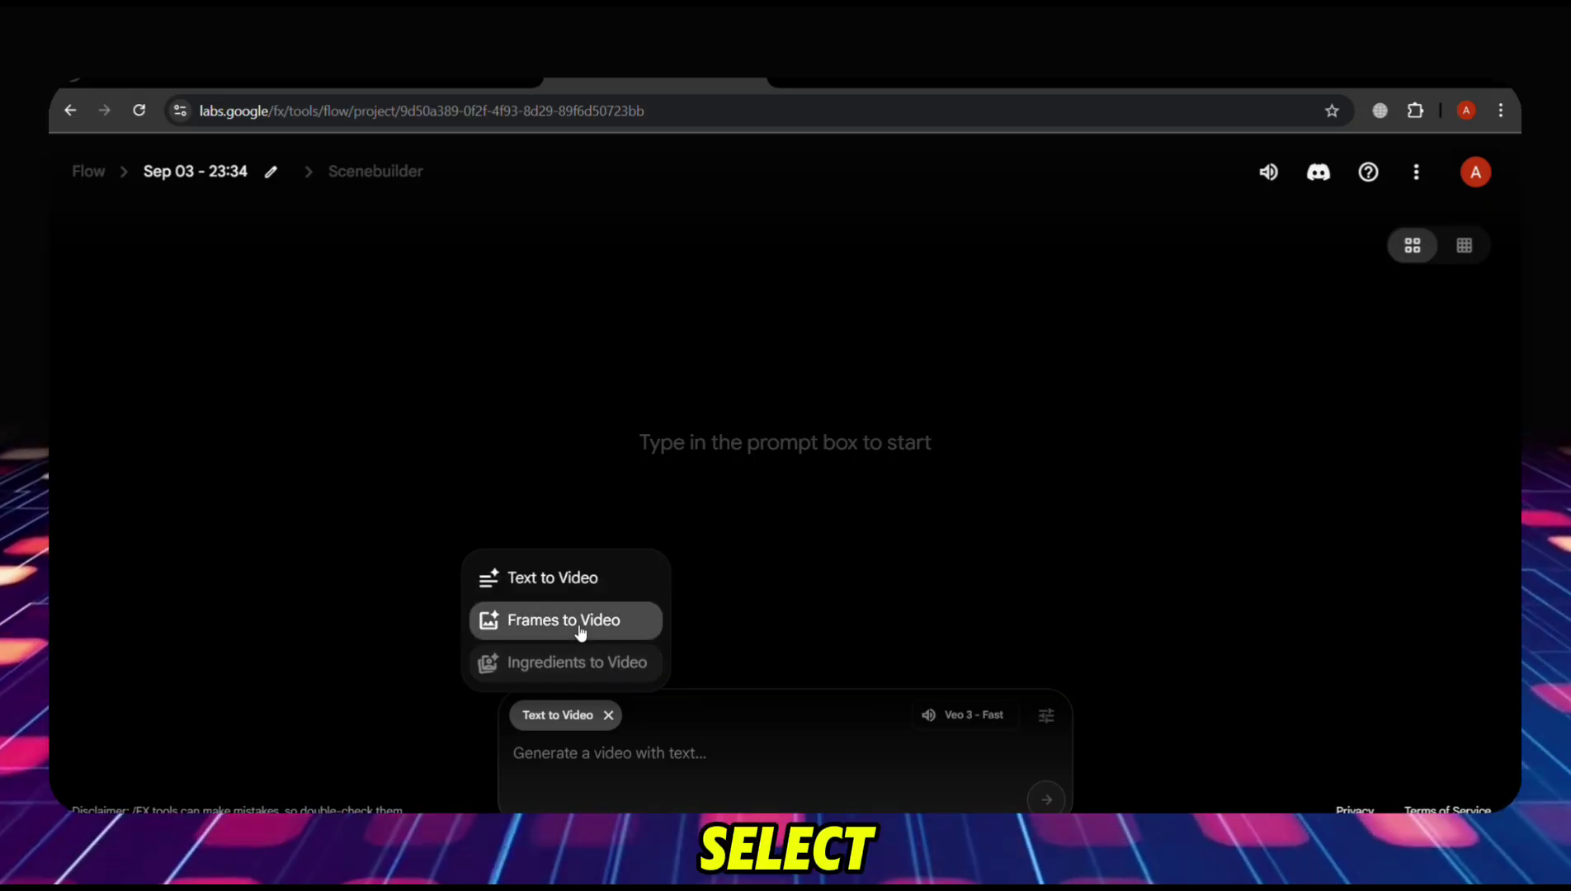
click(578, 627)
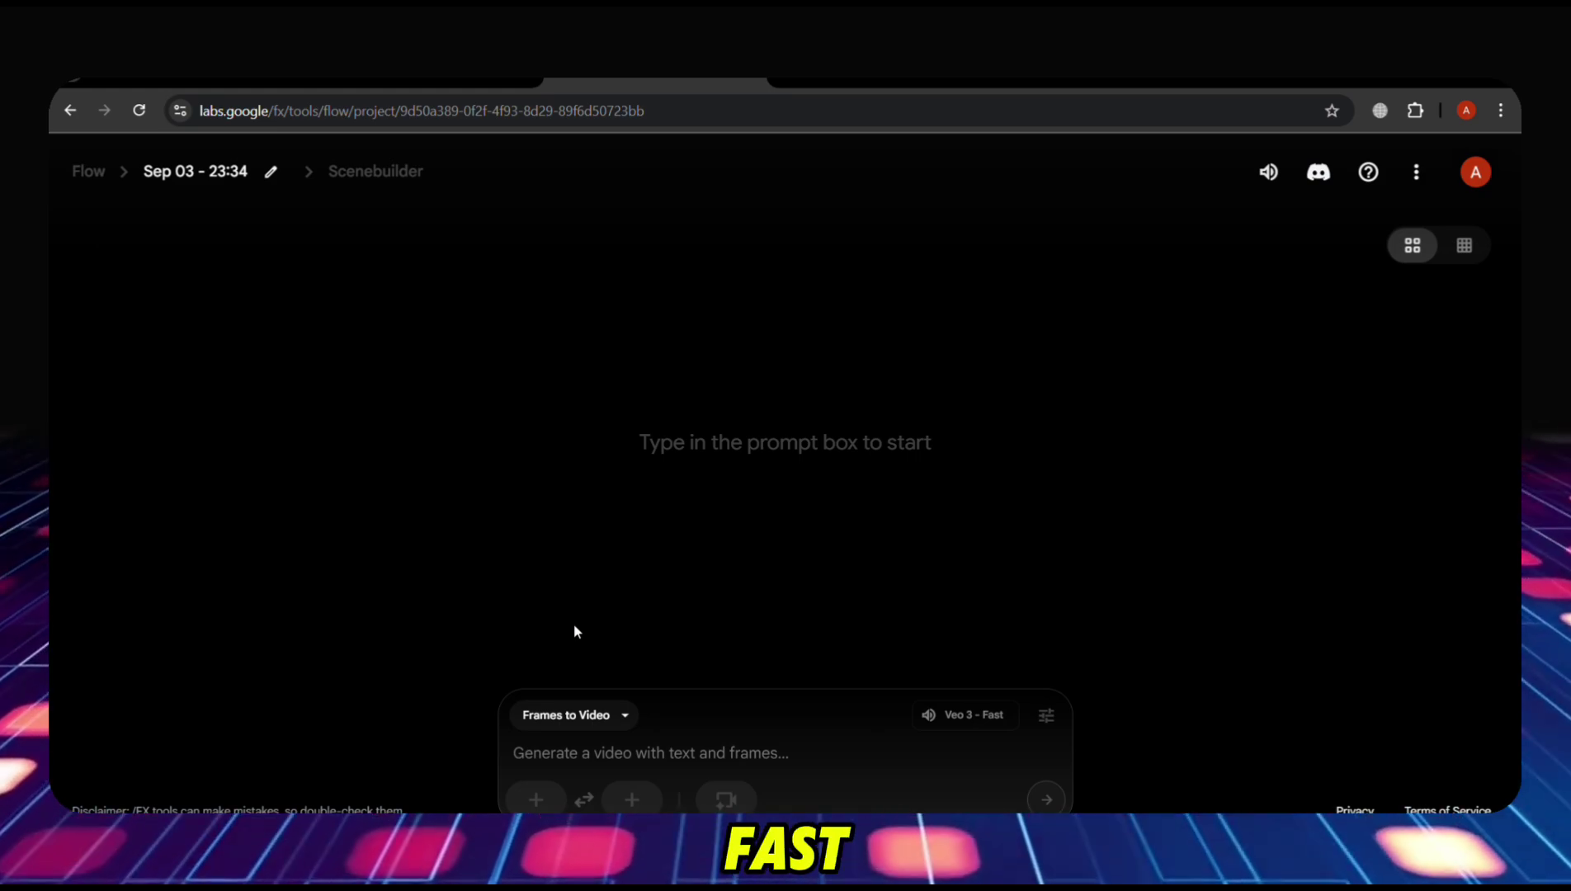
mouse_move(926, 727)
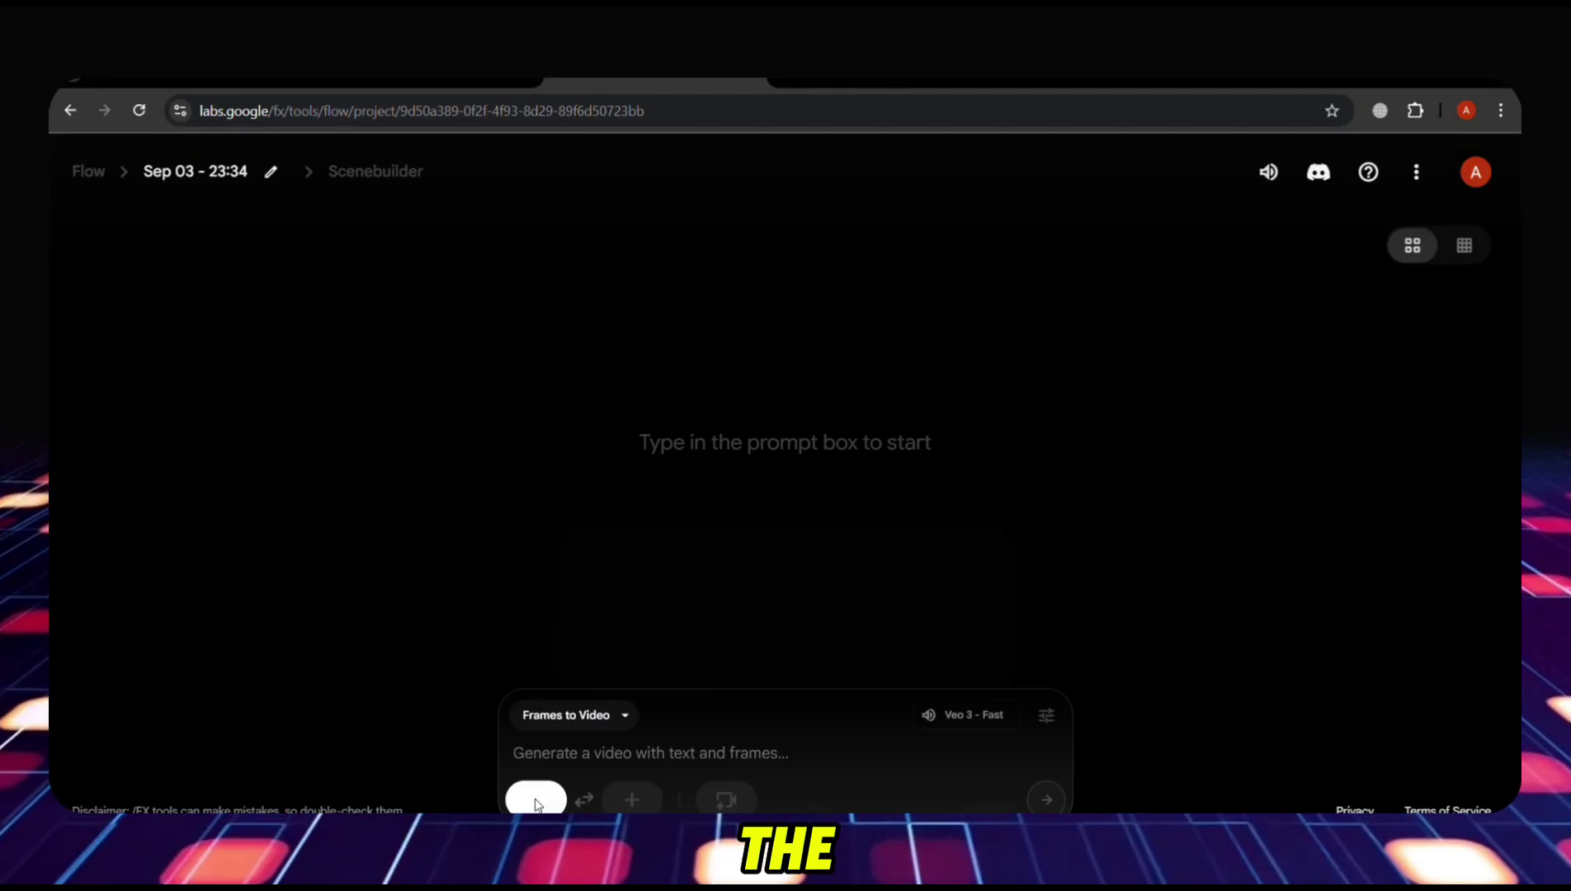
click(536, 805)
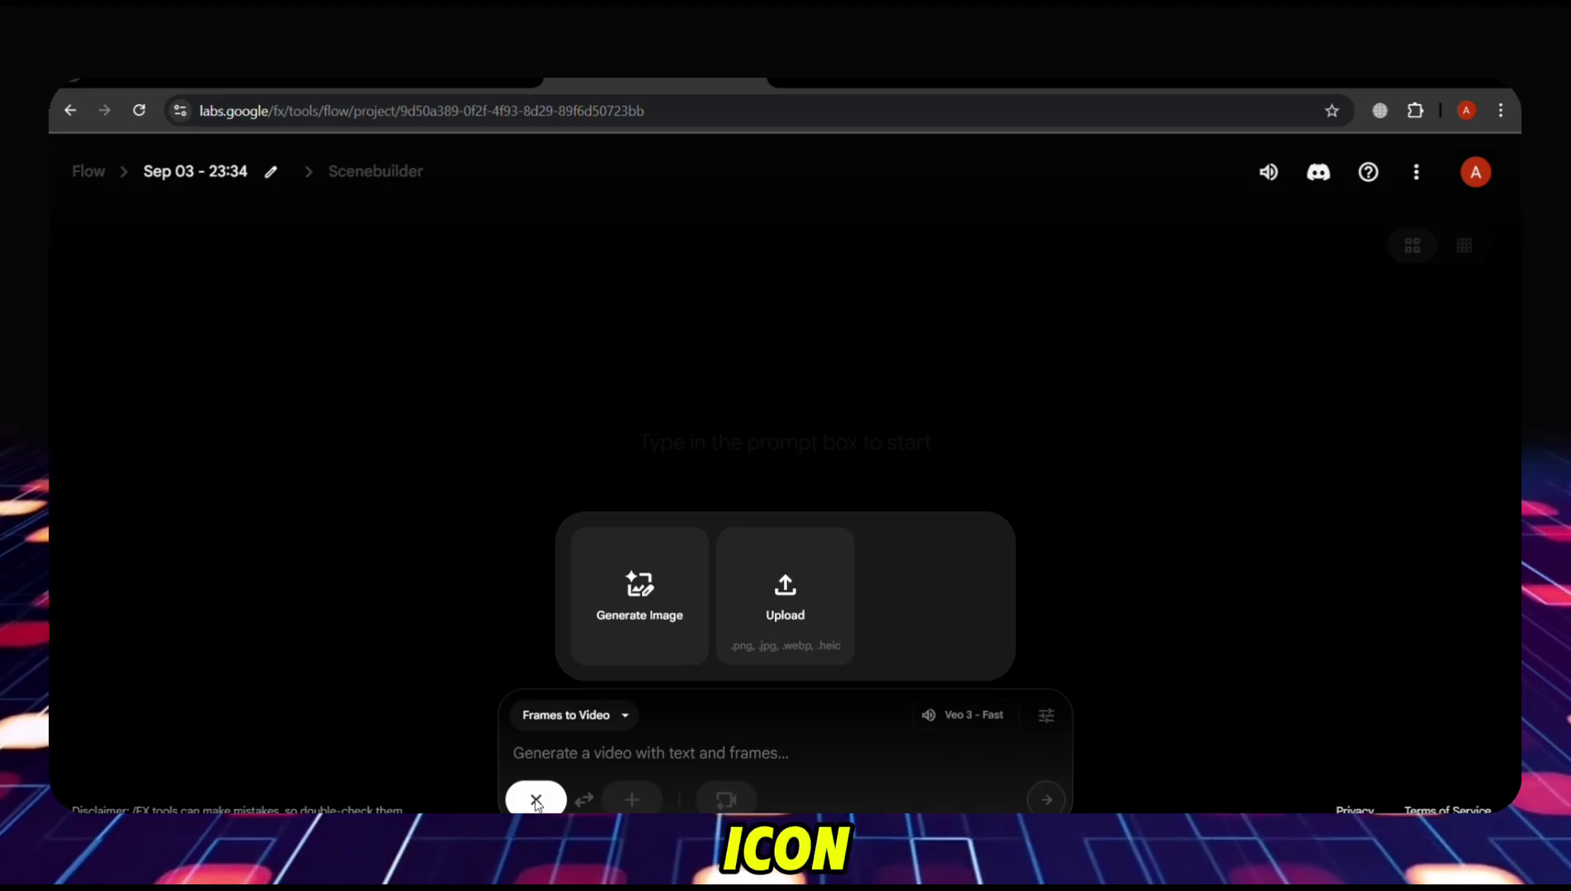
Upload the sunglasses Fooocus image as start frame, paste the ChatGPT Veo 3 prompt, and generate
click(784, 594)
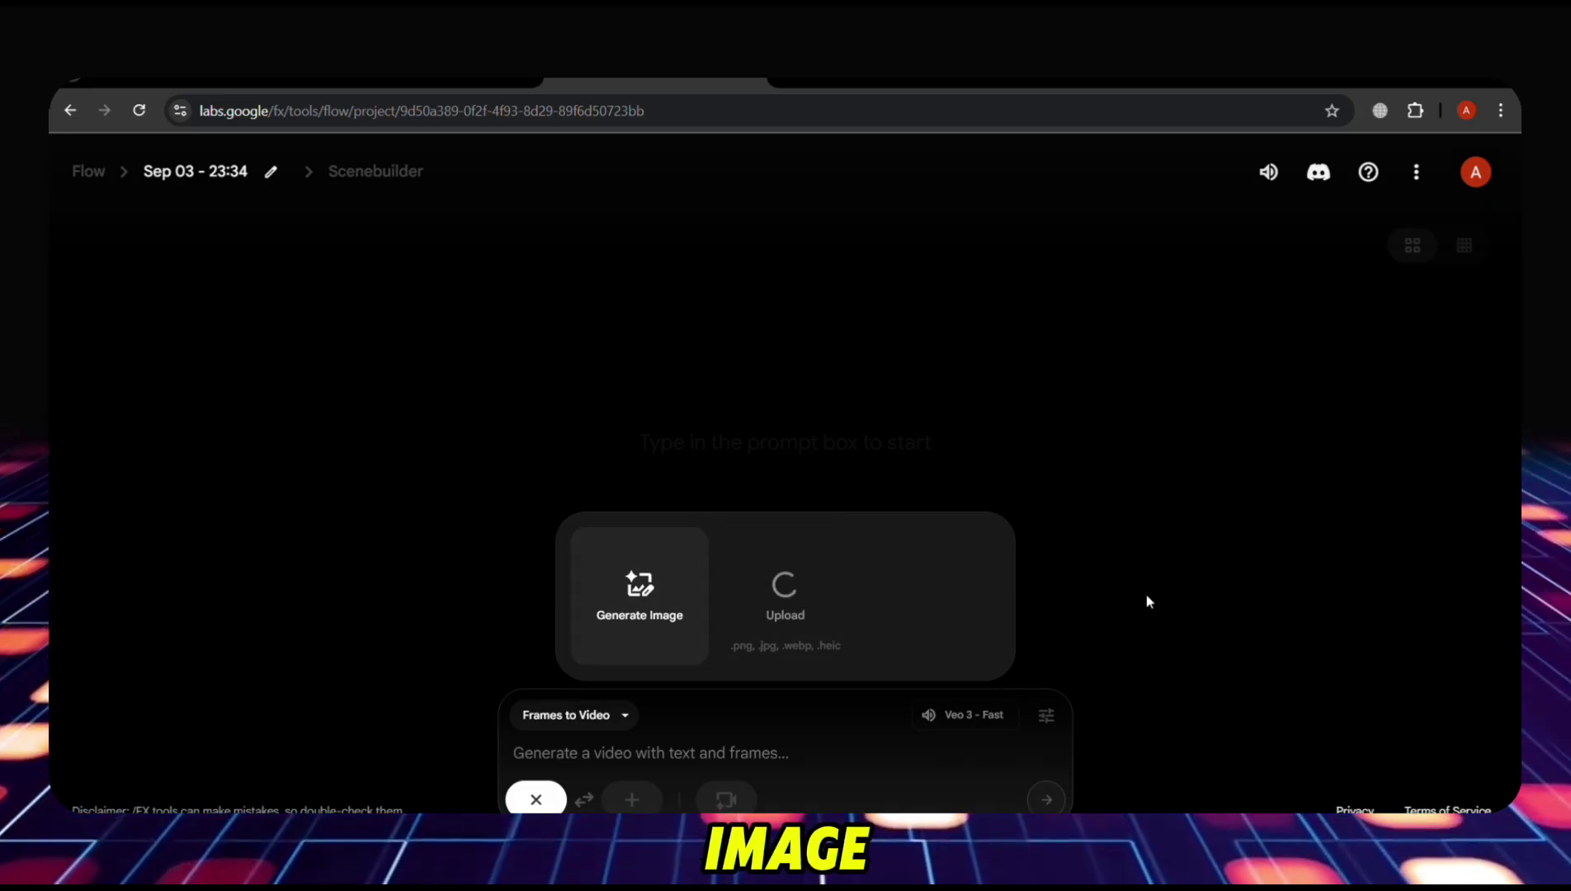
click(679, 752)
key(ctrl+v)
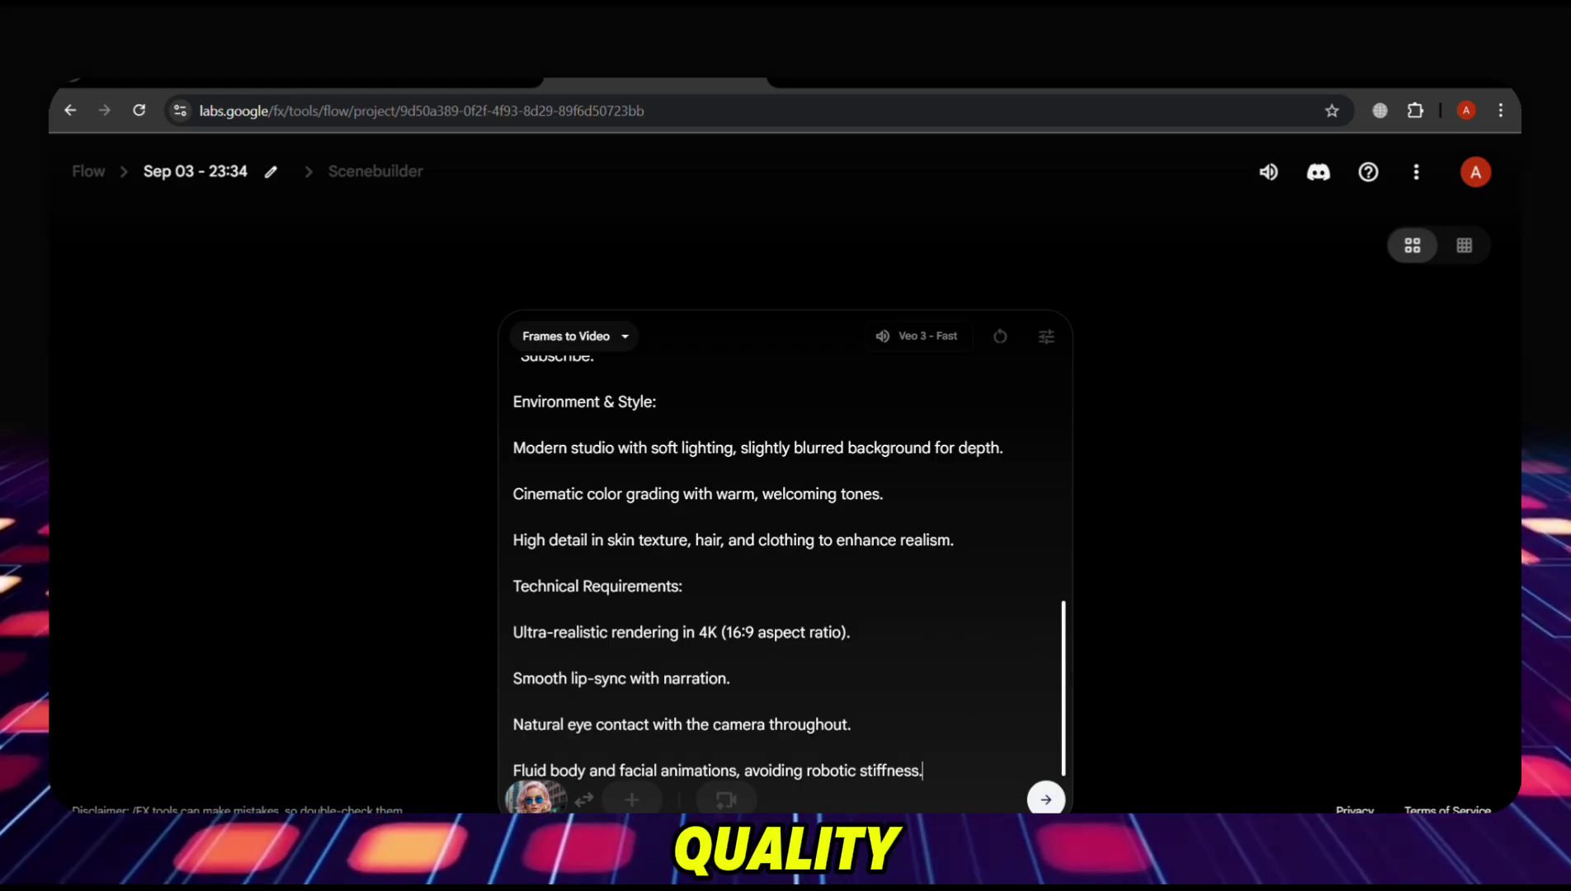
scroll(784, 561, up, 3)
scroll(783, 561, up, 5)
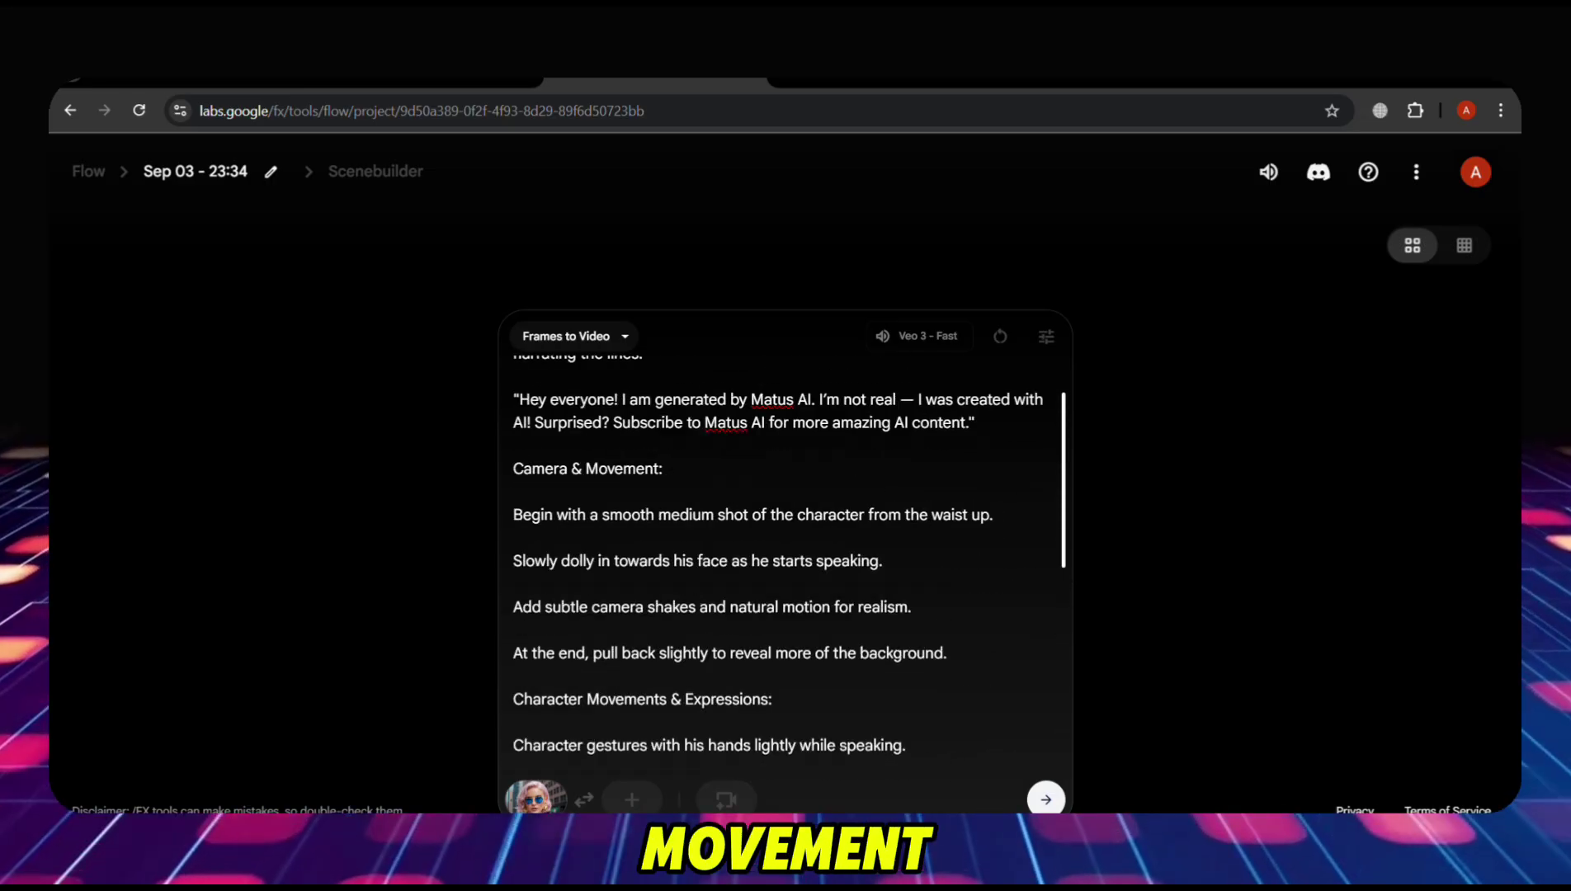
click(1045, 800)
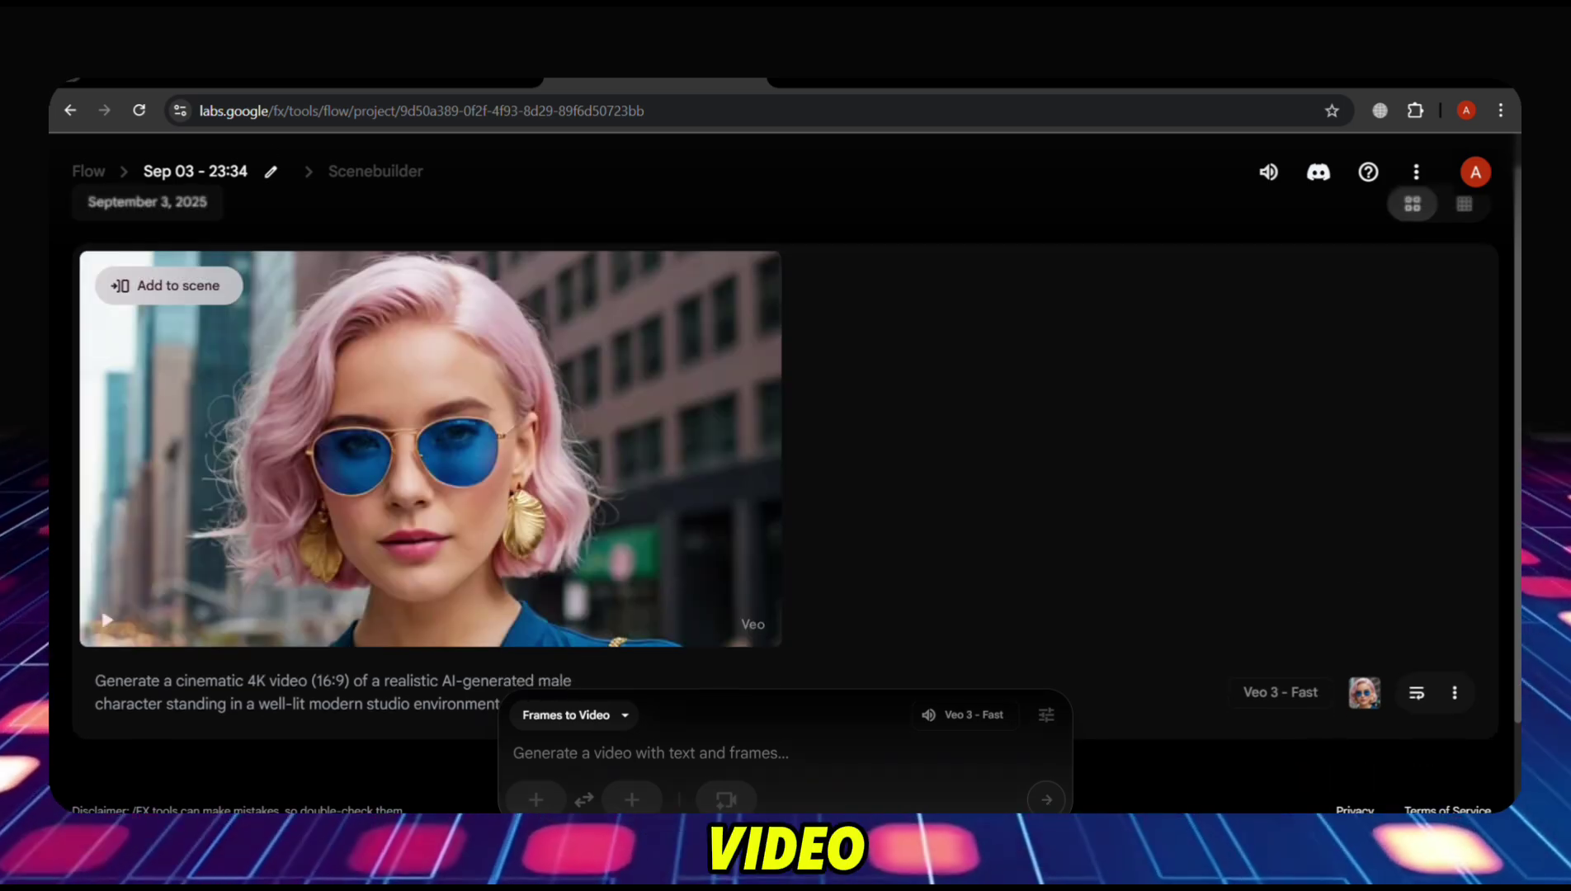
Paste the same Veo 3 prompt for the yellow polka-dot frame and generate the second clip
mouse_move(621, 456)
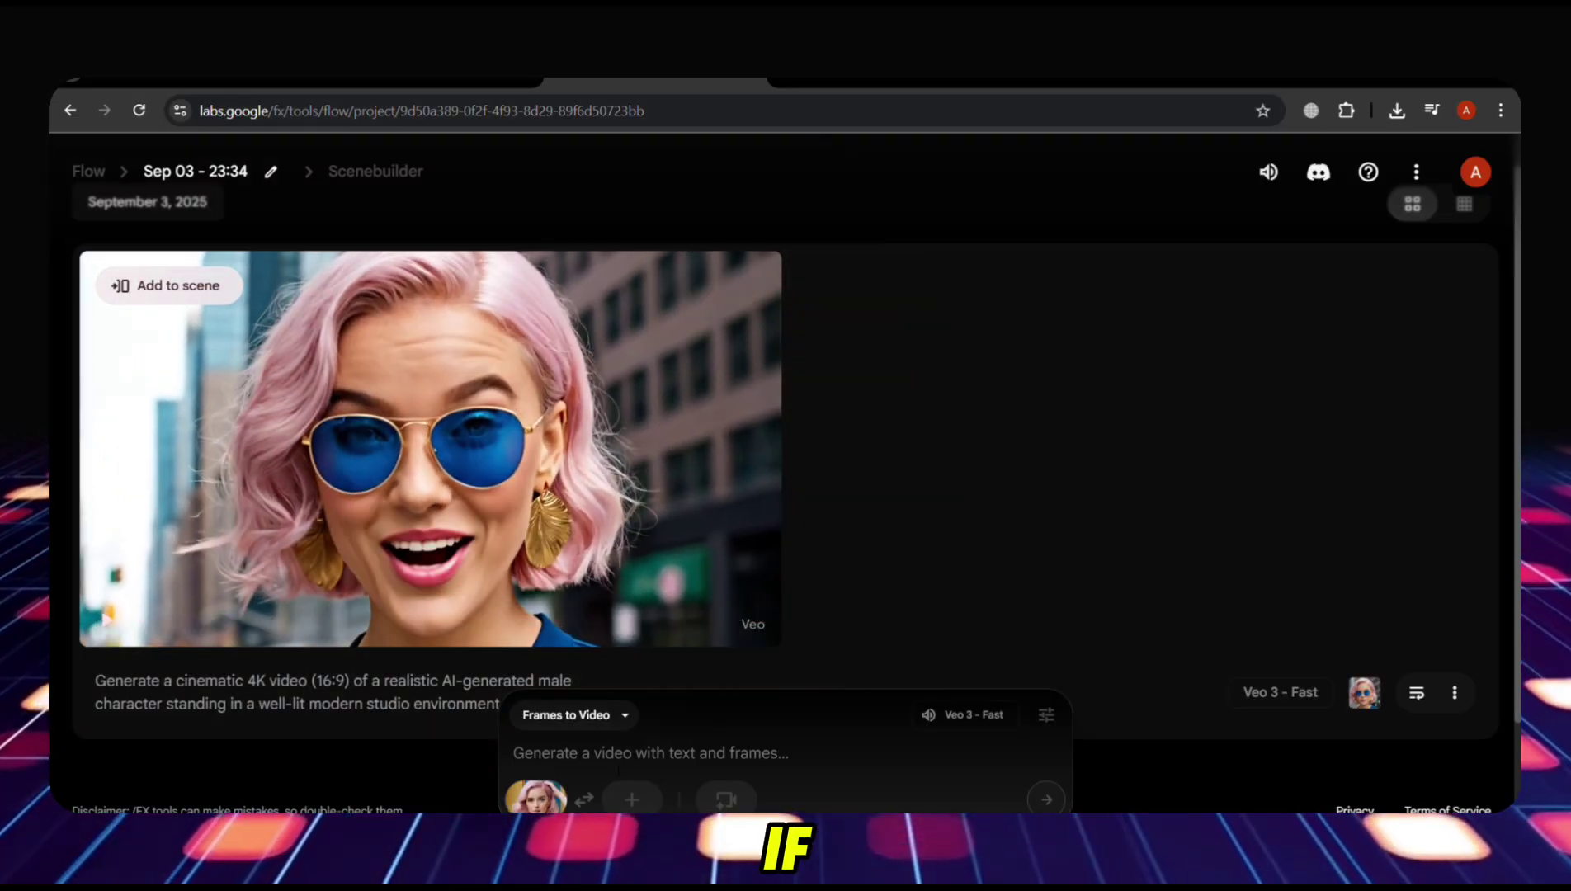
key(ctrl+v)
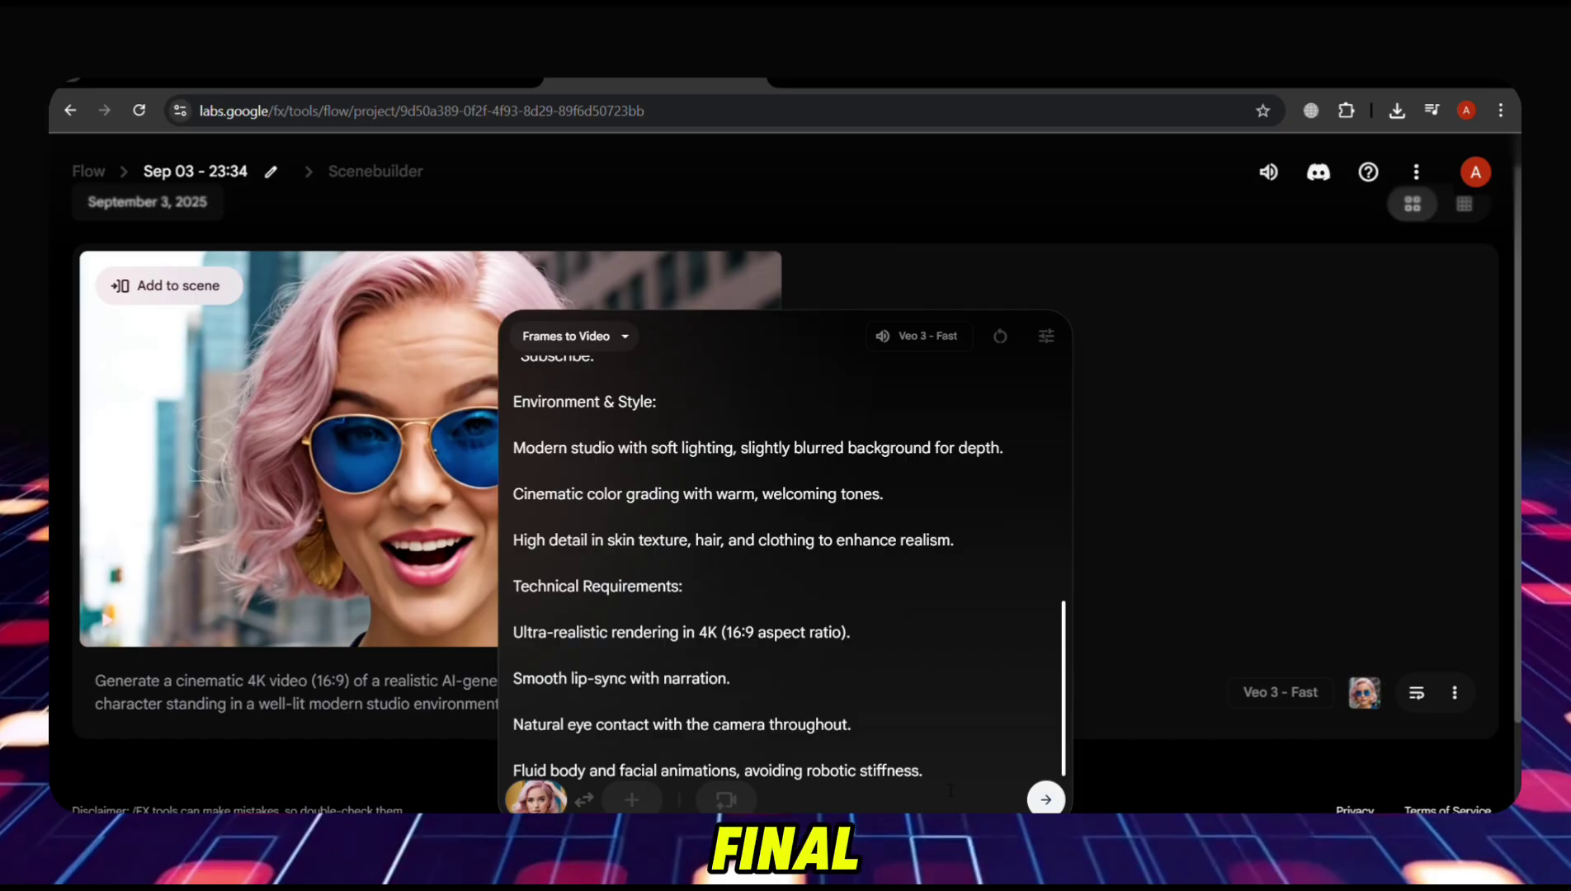
click(1056, 804)
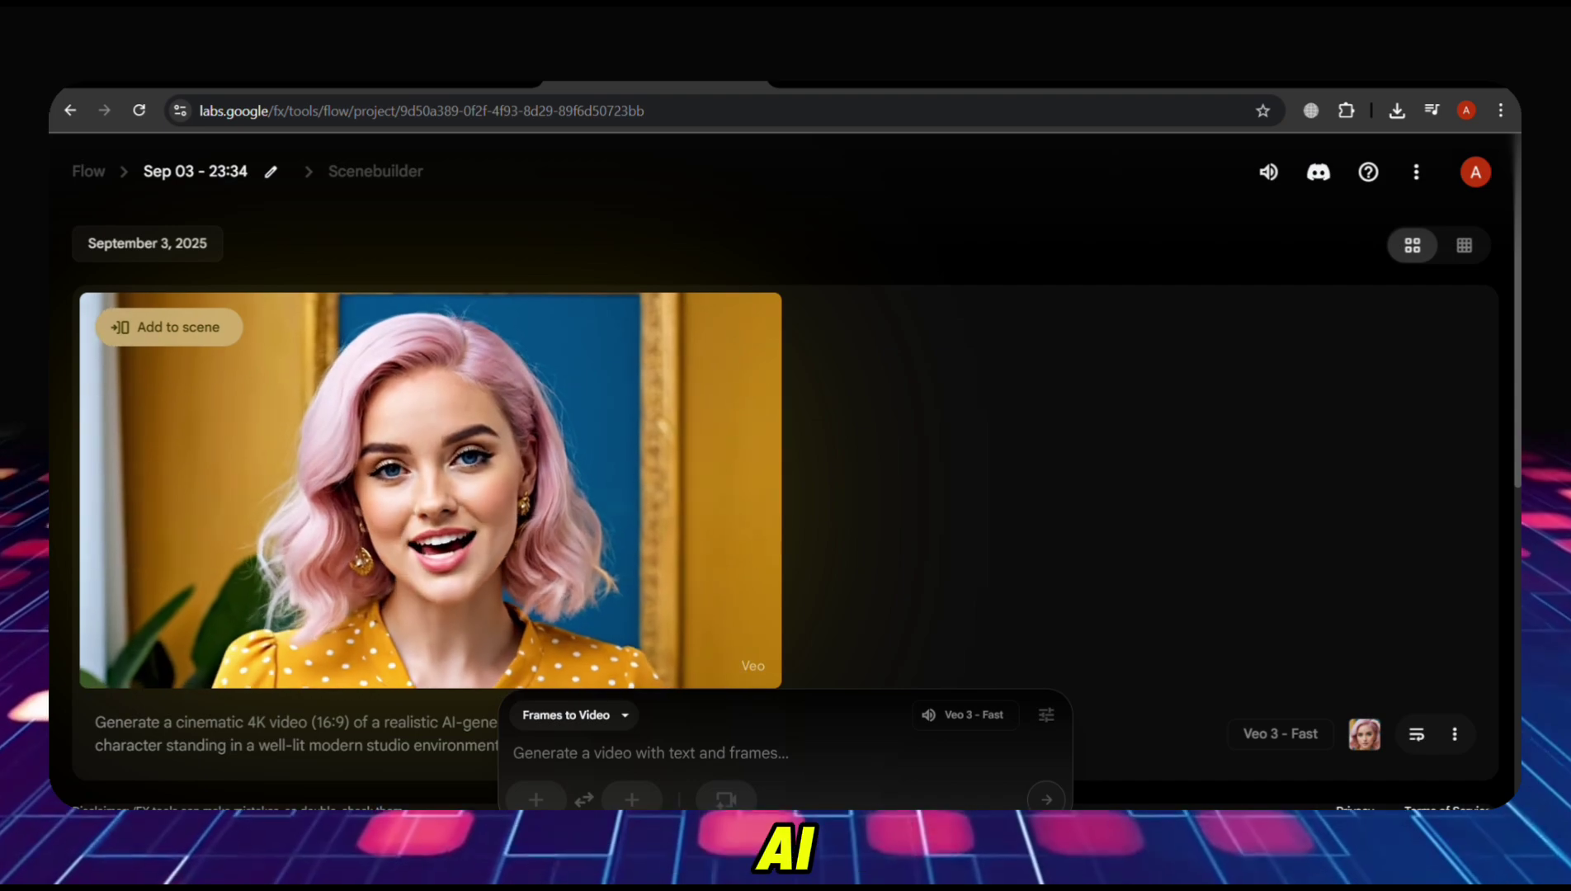
Download the 8-second blue-sunglasses clip as Upscaled (1080p)
scroll(1520, 501, down, 5)
scroll(1520, 500, down, 1)
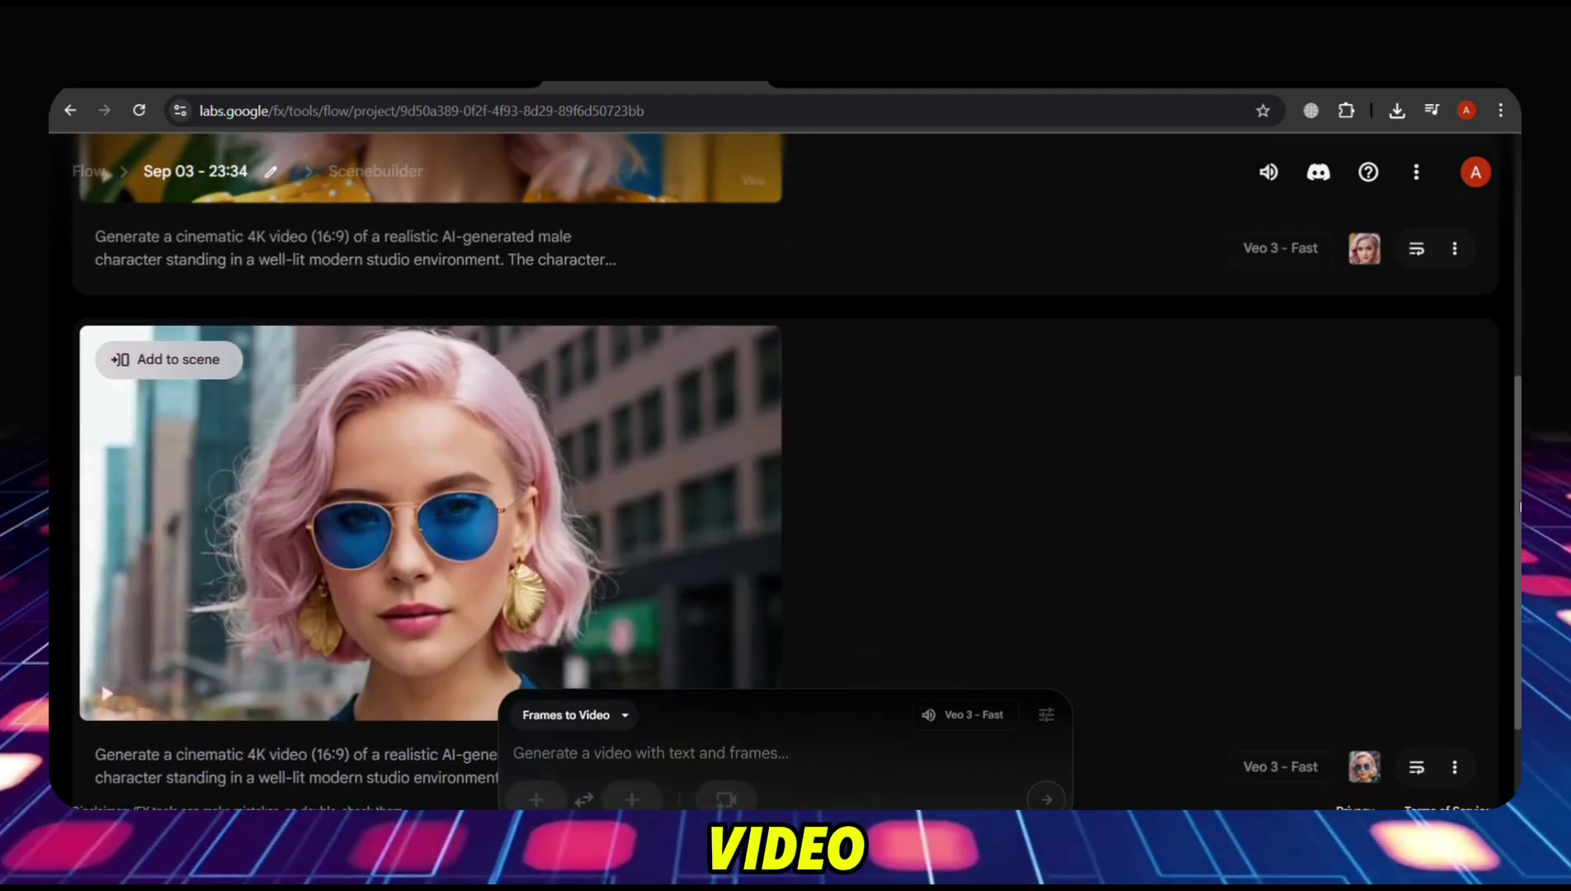
mouse_move(653, 448)
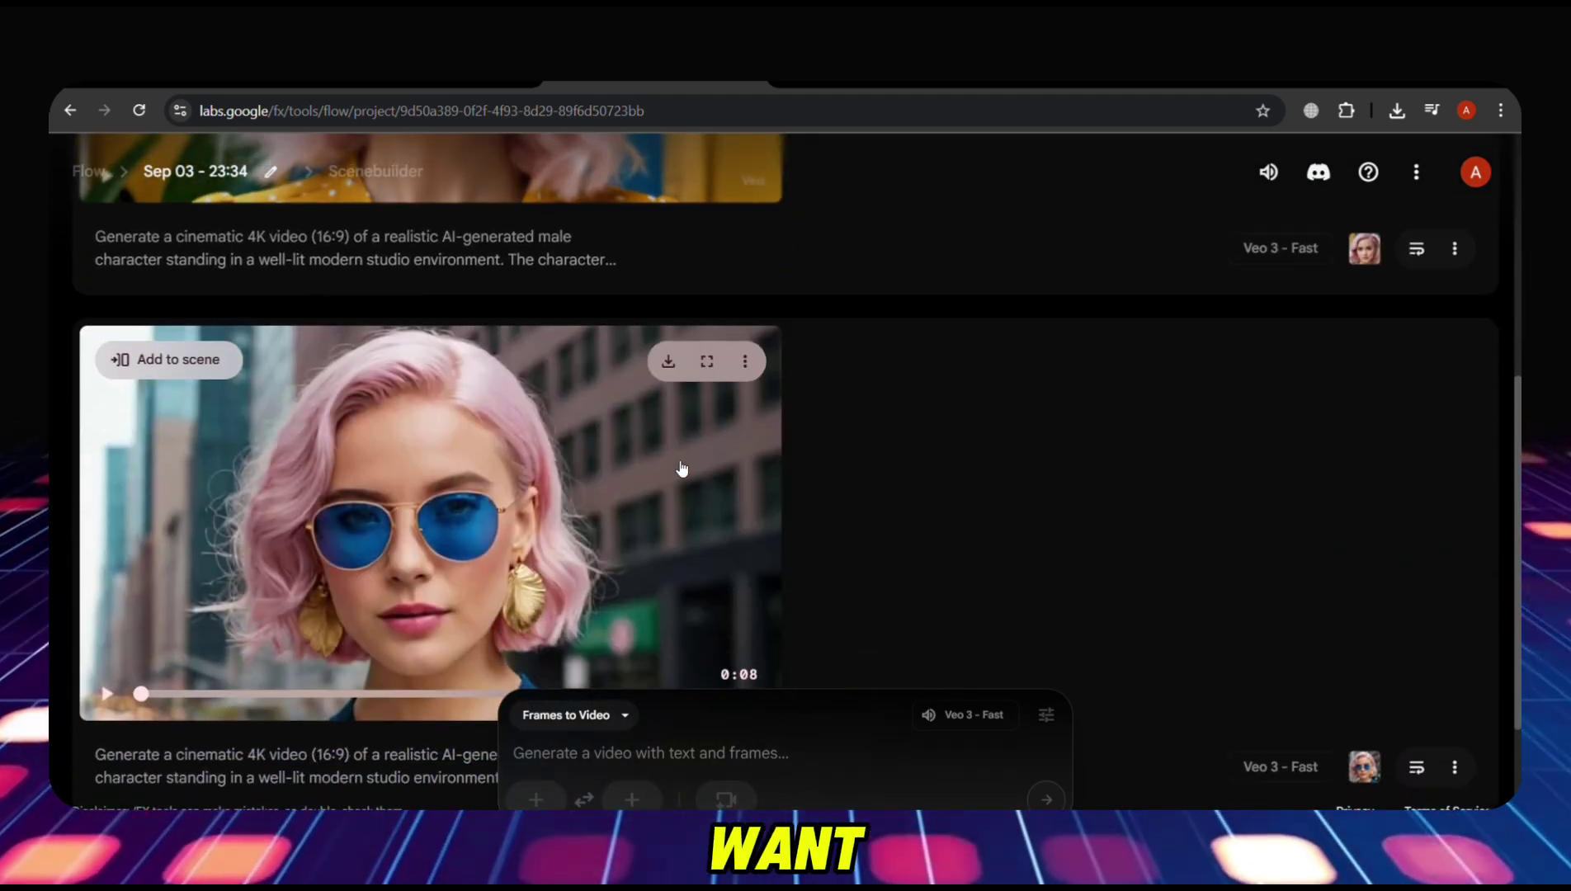
click(670, 364)
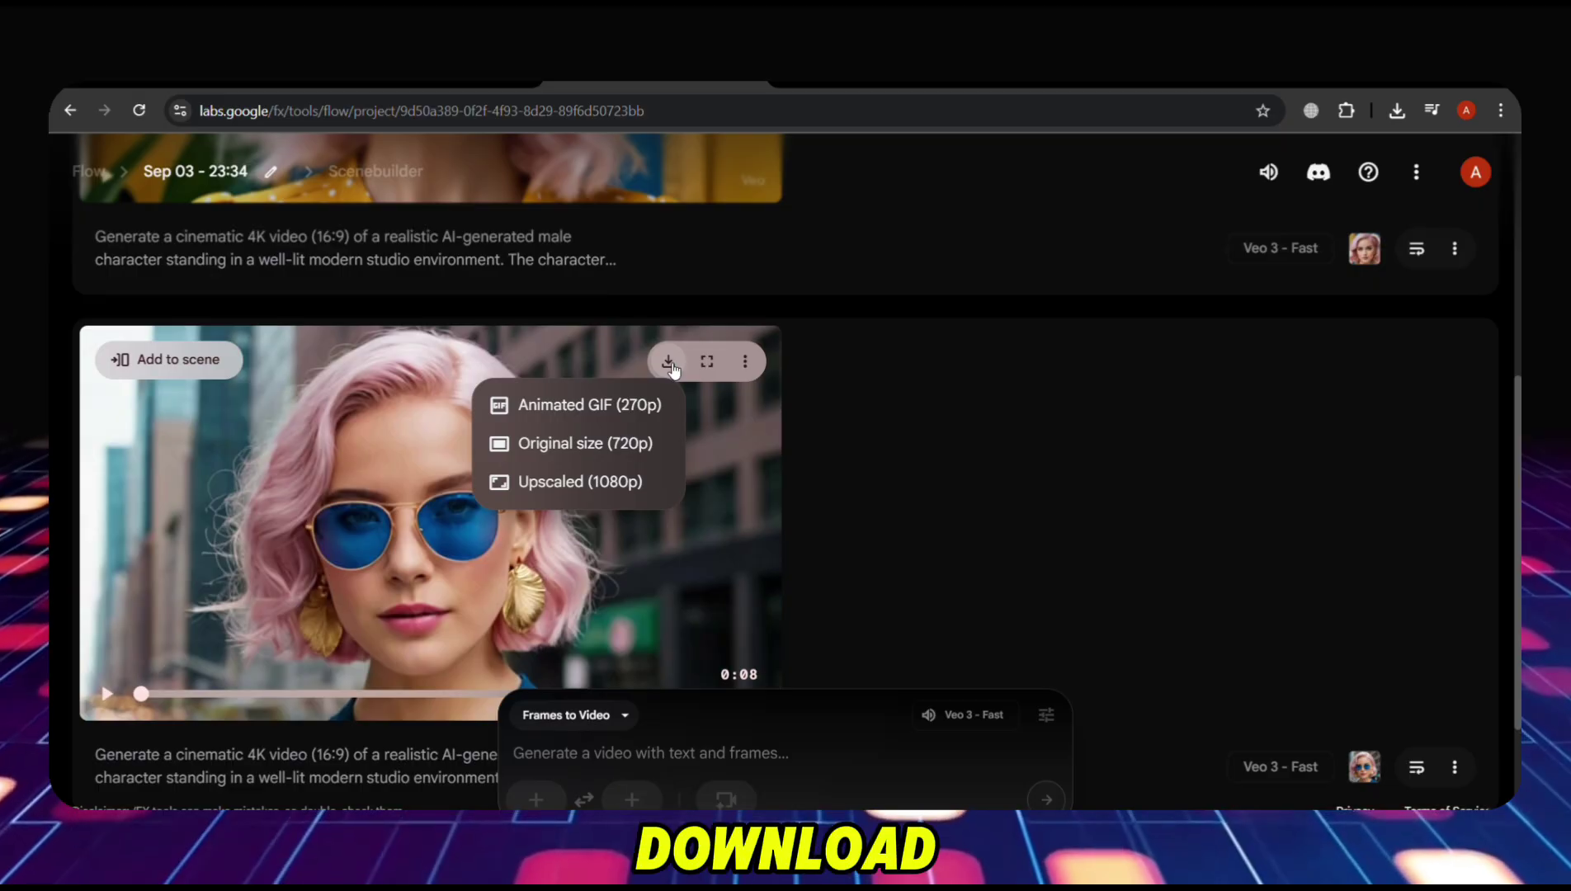
click(584, 485)
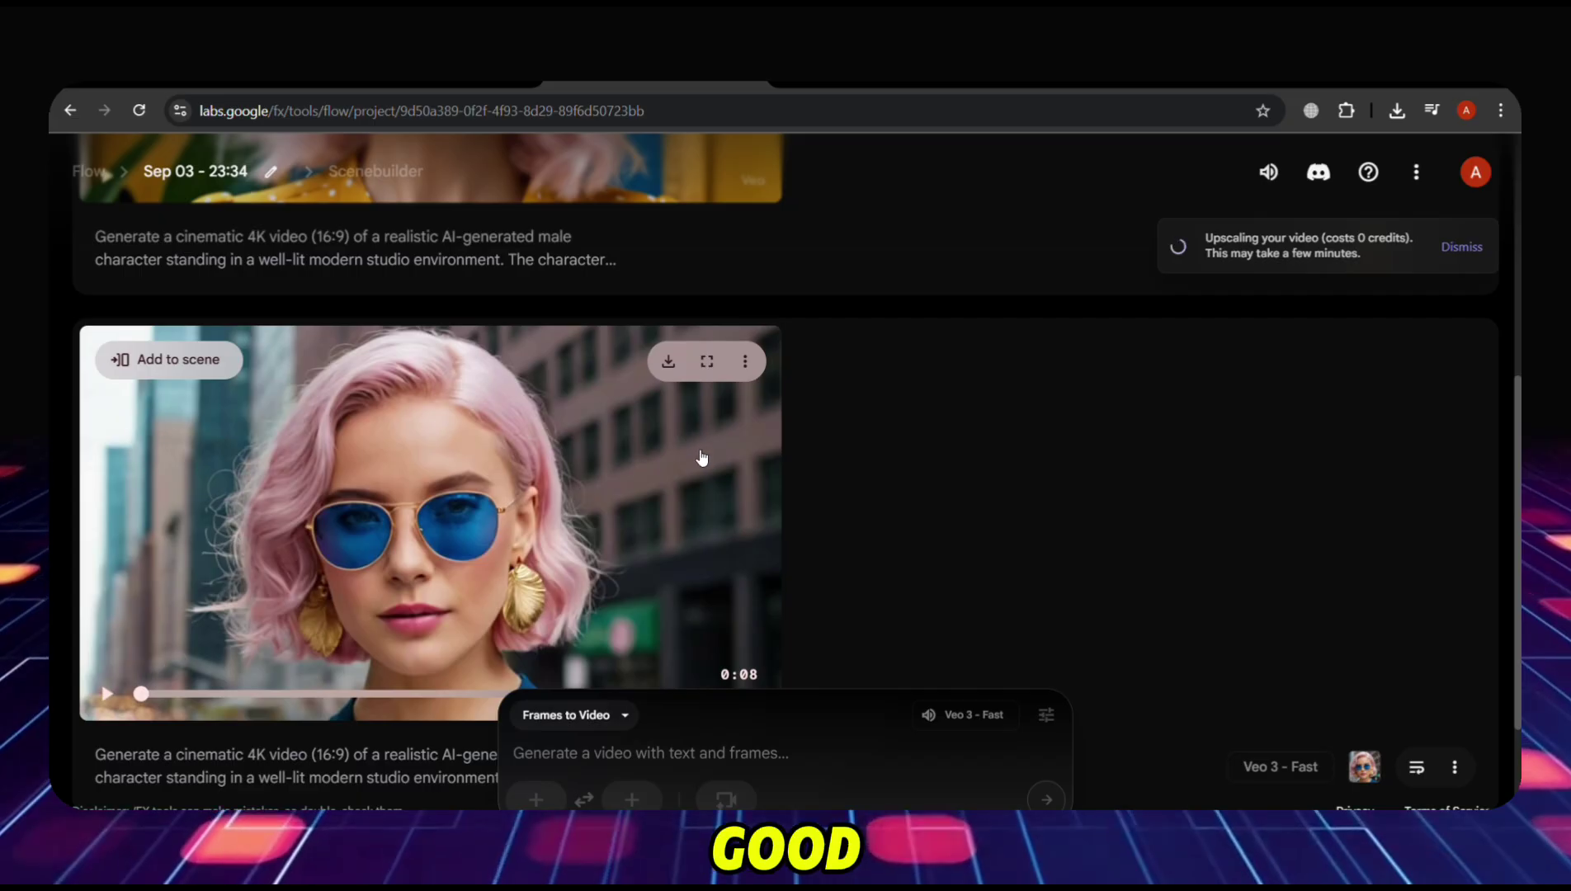